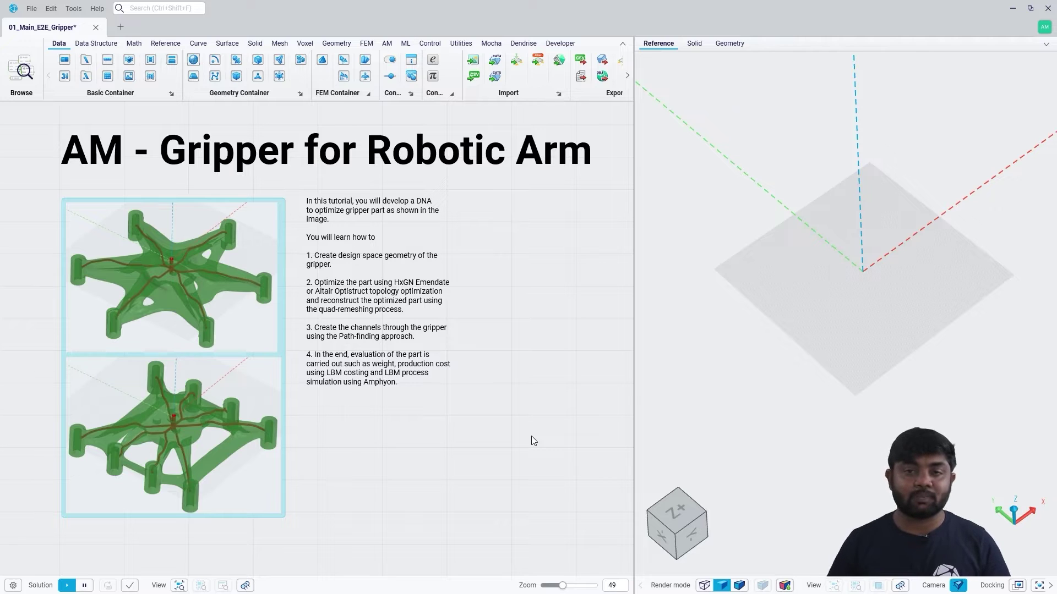
# Fit the whole gripper workflow in view and go to the saved STEP 1 view
pyautogui.click(180, 585)
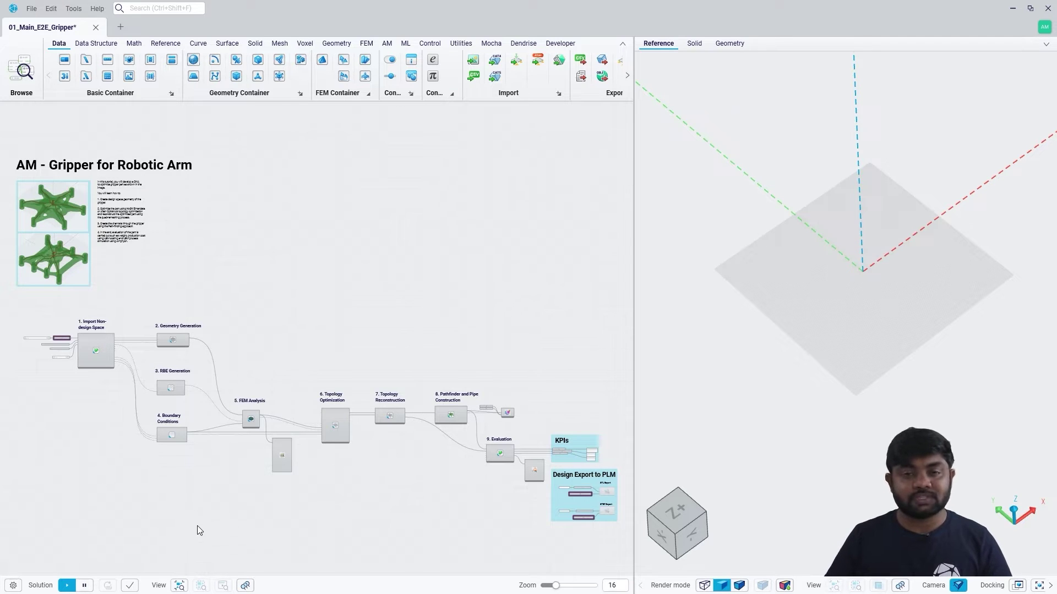
pyautogui.click(245, 586)
pyautogui.click(220, 434)
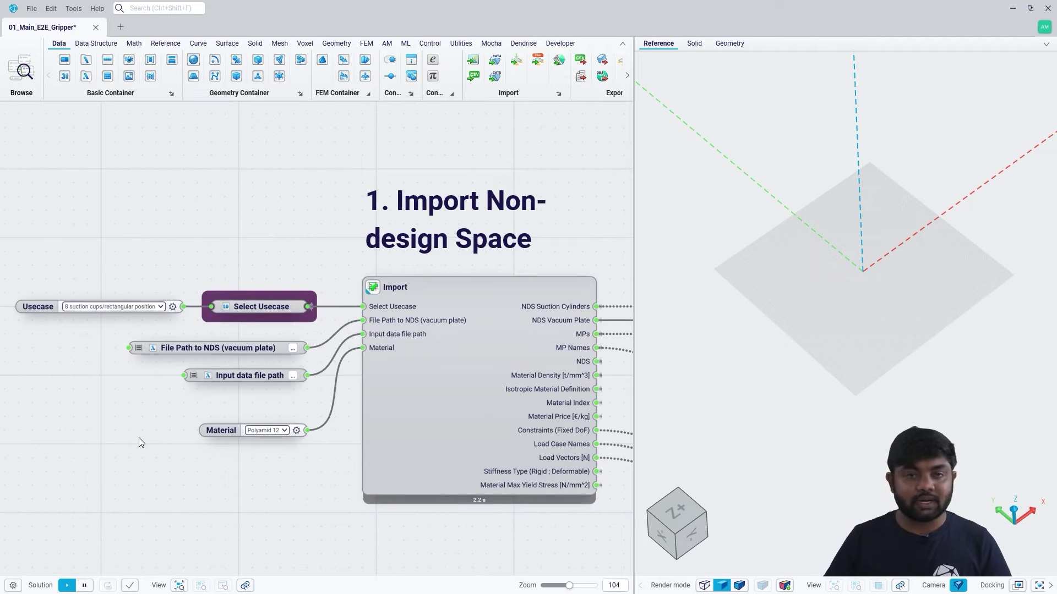
# Examine the vacuum plate file path, the input data file path and the available material options feeding the Import component
pyautogui.click(233, 348)
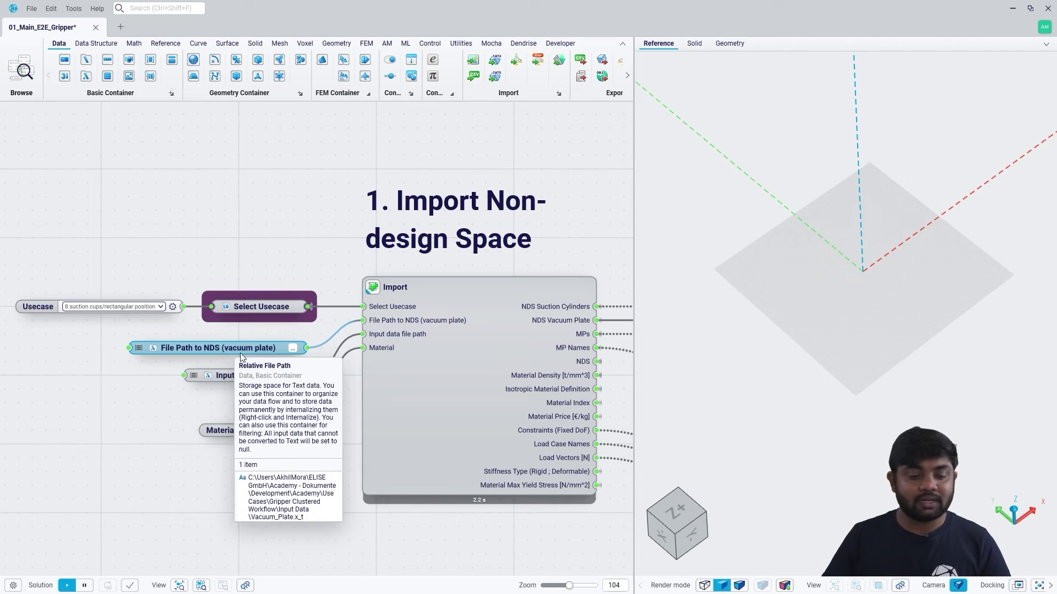
pyautogui.moveTo(236, 376)
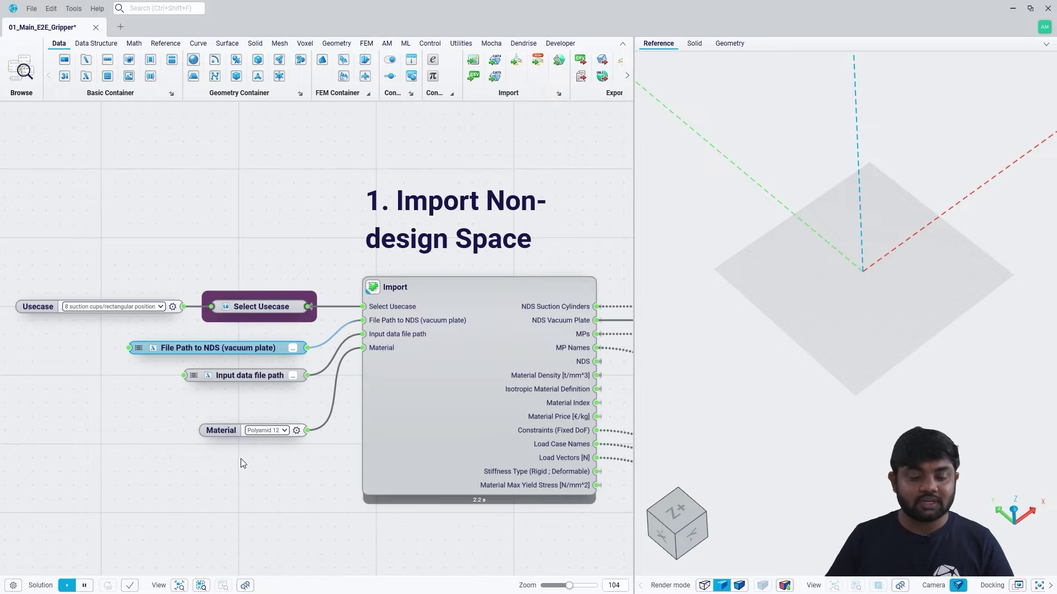
pyautogui.scroll(5, 246, 469)
pyautogui.click(270, 405)
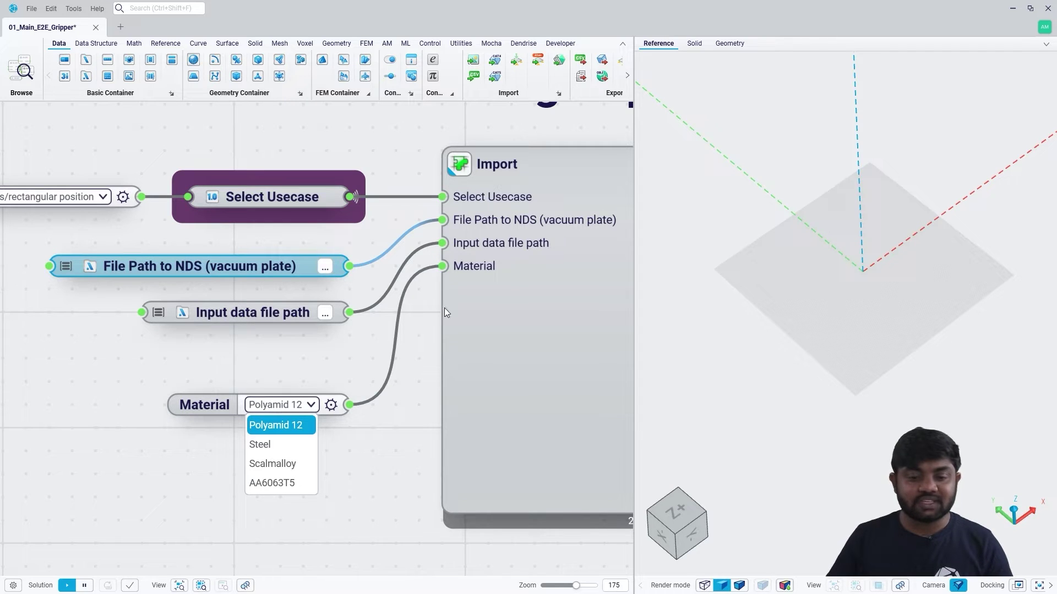
# Open the Import component and preview the suction cylinders, examining the use case file list that feeds their geometry import
pyautogui.click(454, 167)
pyautogui.click(455, 167)
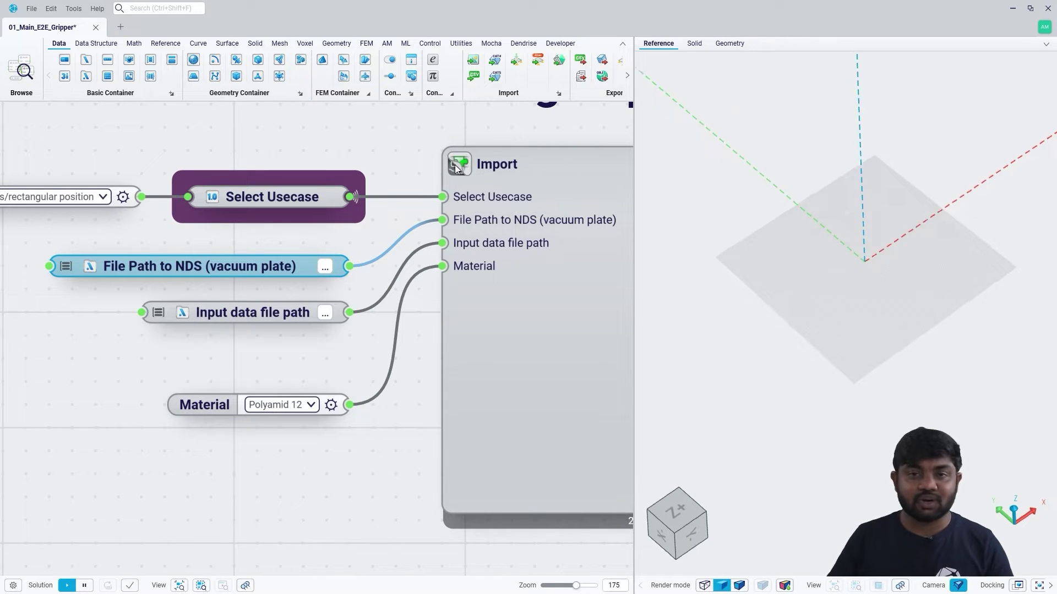
pyautogui.scroll(5, 110, 189)
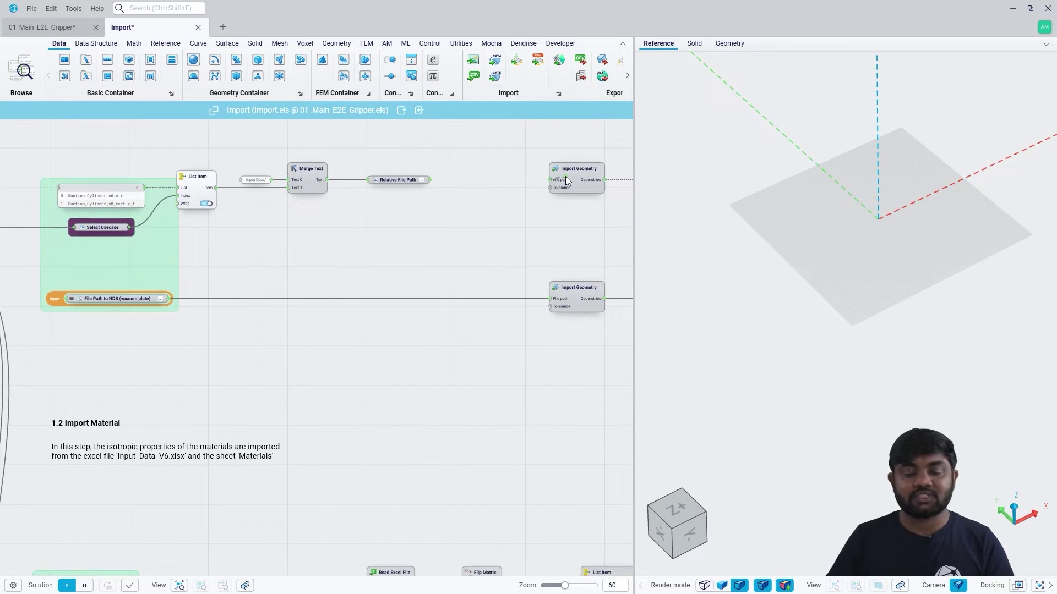
pyautogui.click(567, 176)
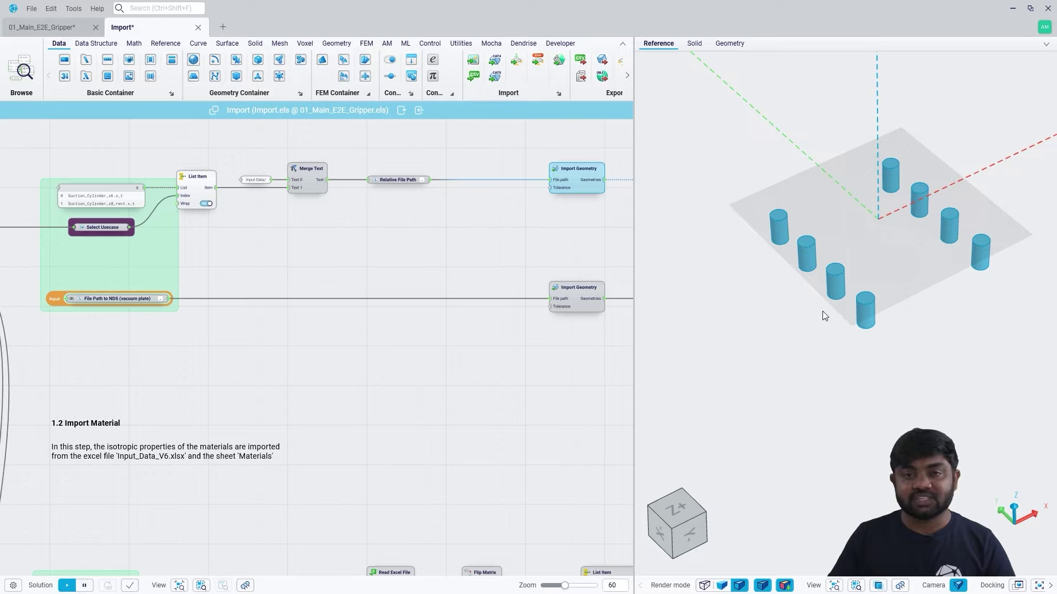
pyautogui.moveTo(273, 276); pyautogui.dragTo(433, 271, button='middle')
pyautogui.scroll(5, 257, 190)
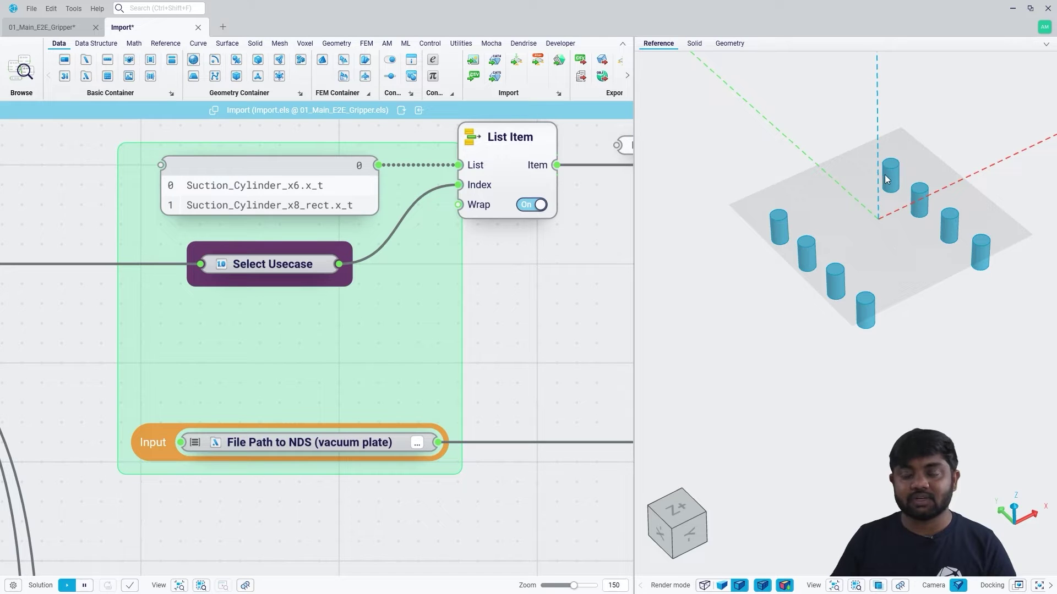
# Preview the vacuum plate from the lower Import Geometry component
pyautogui.scroll(-1, 342, 279)
pyautogui.moveTo(457, 297); pyautogui.dragTo(61, 248, button='middle')
pyautogui.moveTo(594, 247); pyautogui.dragTo(311, 284, button='middle')
pyautogui.scroll(-1, 371, 275)
pyautogui.click(485, 384)
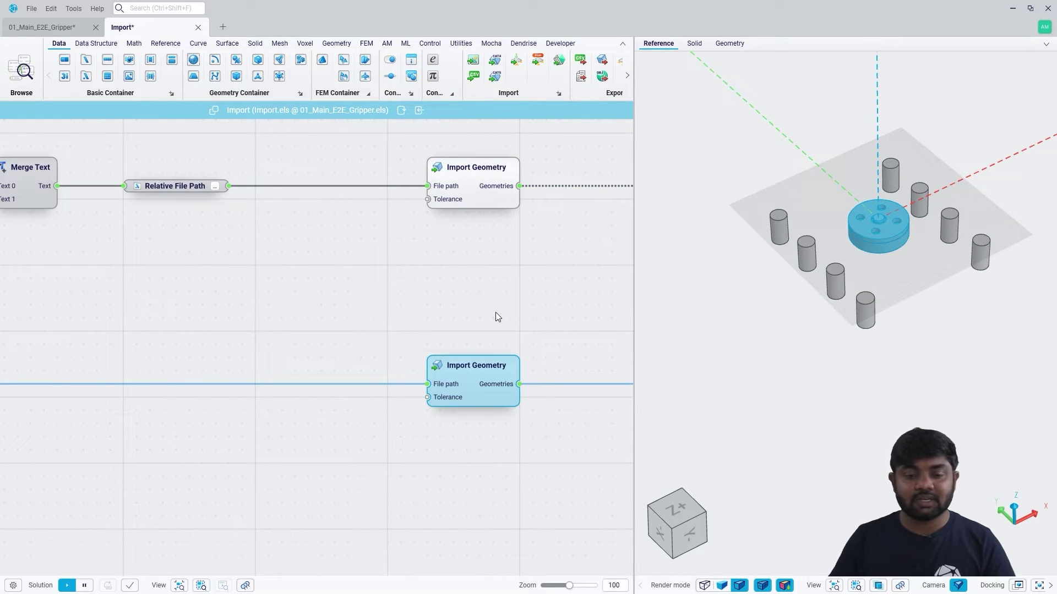
# Examine the material import section, from the Excel cell range inputs to the material properties split out by List Item
pyautogui.scroll(-3, 497, 315)
pyautogui.moveTo(401, 448); pyautogui.dragTo(427, 233, button='middle')
pyautogui.scroll(1, 183, 399)
pyautogui.scroll(4, 182, 401)
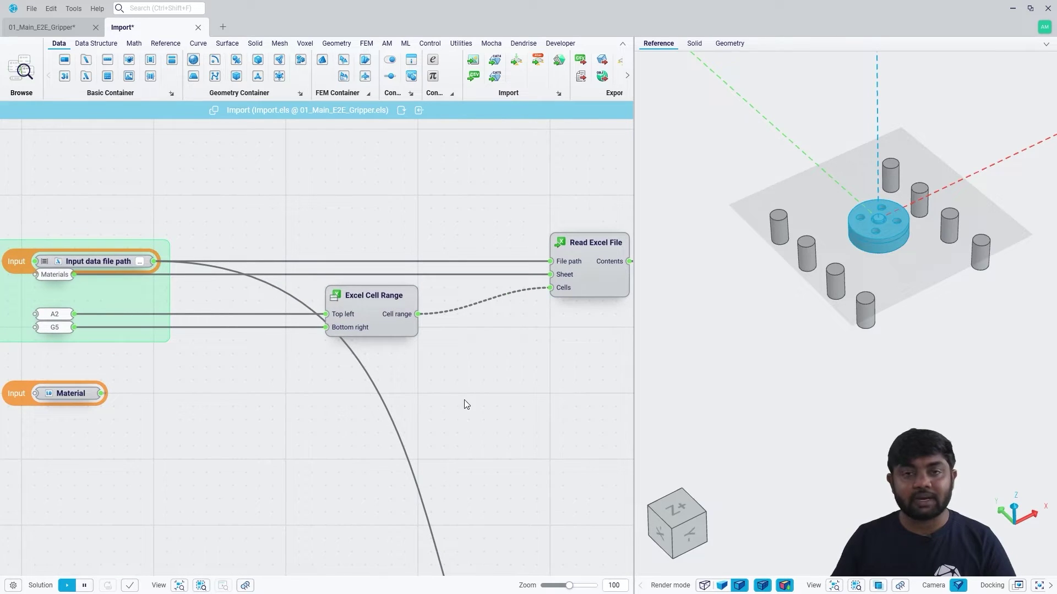
pyautogui.moveTo(533, 395); pyautogui.dragTo(437, 417, button='middle')
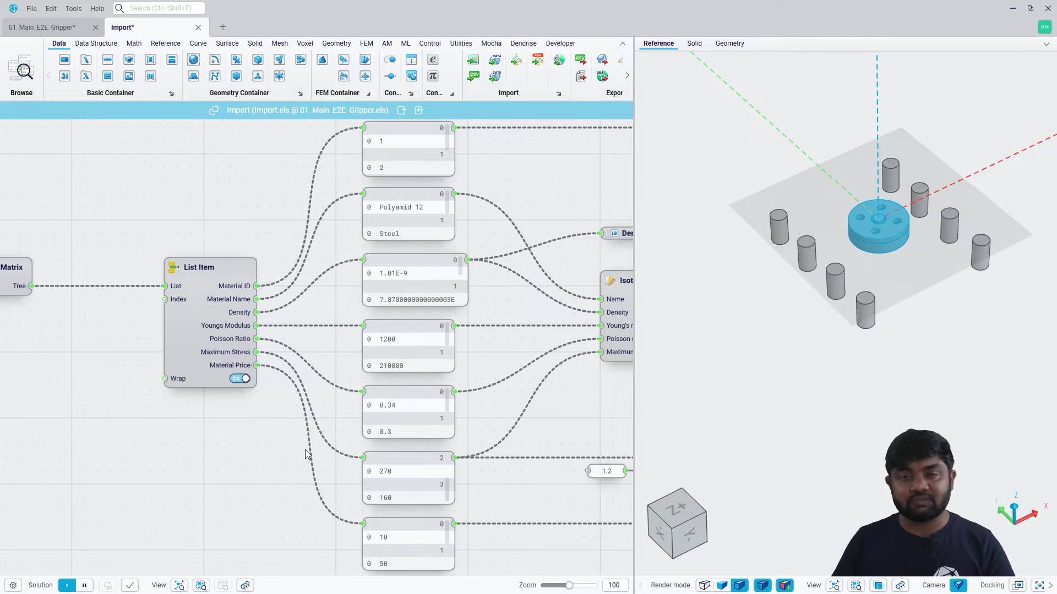
pyautogui.scroll(-5, 417, 380)
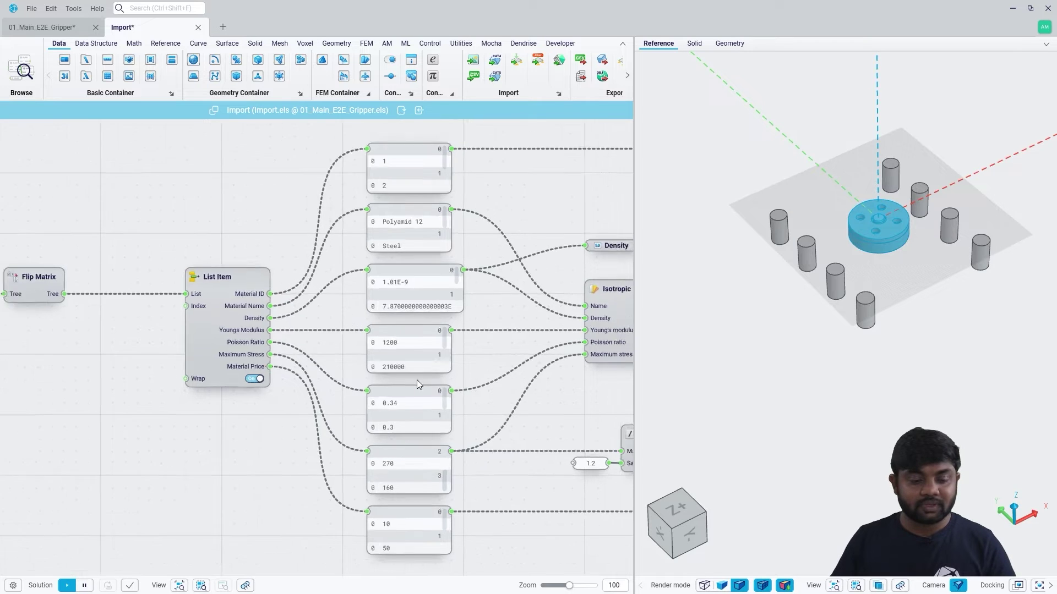
# Examine the Import Loads section and inspect the constraints, target stiffness and stiffness type outputs of its List Item component
pyautogui.scroll(3, 377, 274)
pyautogui.scroll(3, 210, 331)
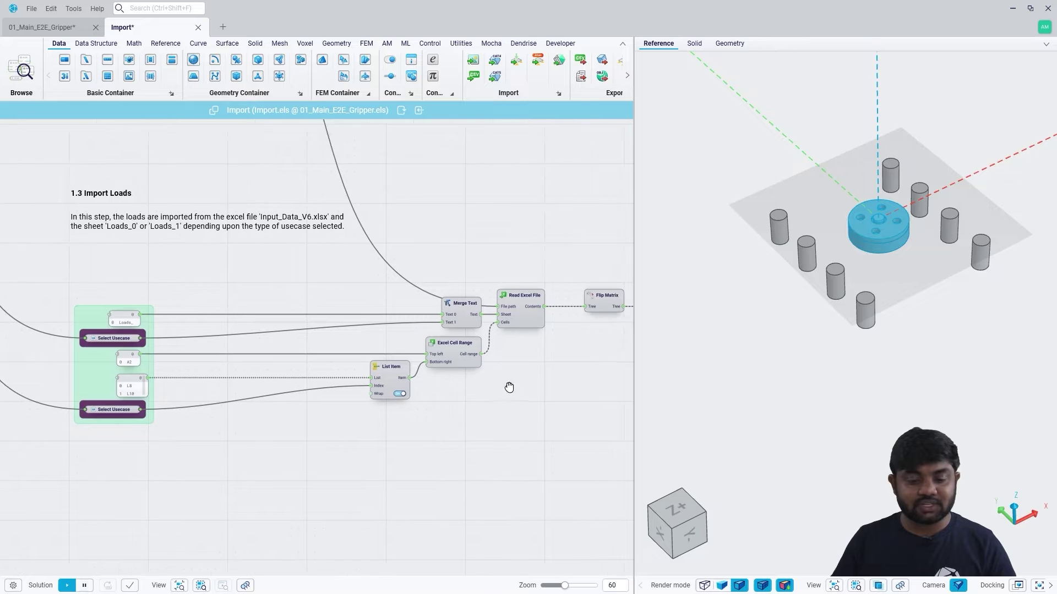
pyautogui.moveTo(507, 384); pyautogui.dragTo(266, 389, button='right')
pyautogui.scroll(3, 483, 365)
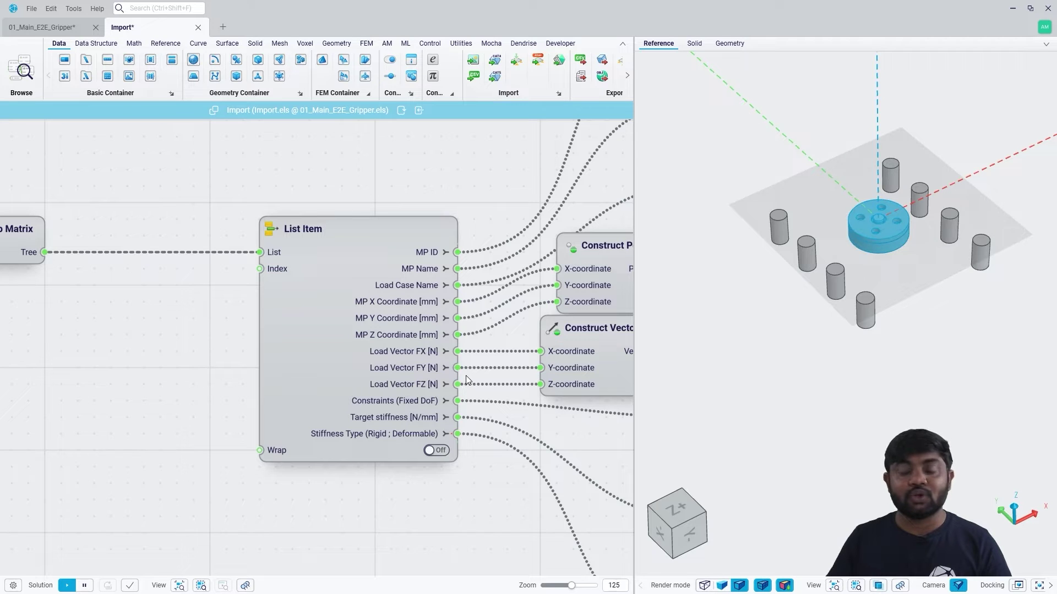
pyautogui.moveTo(436, 372)
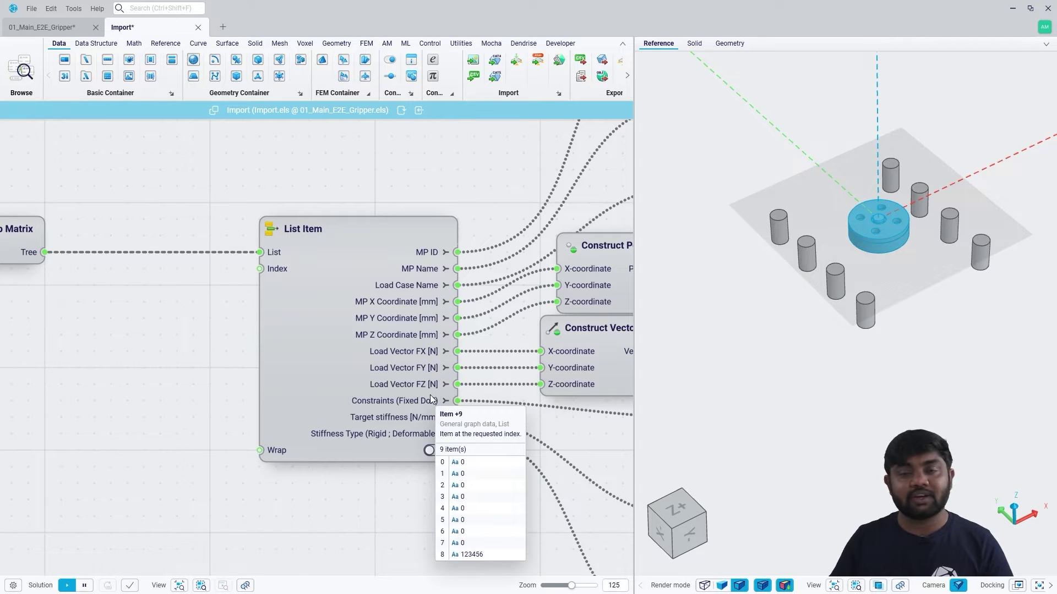
pyautogui.moveTo(414, 405)
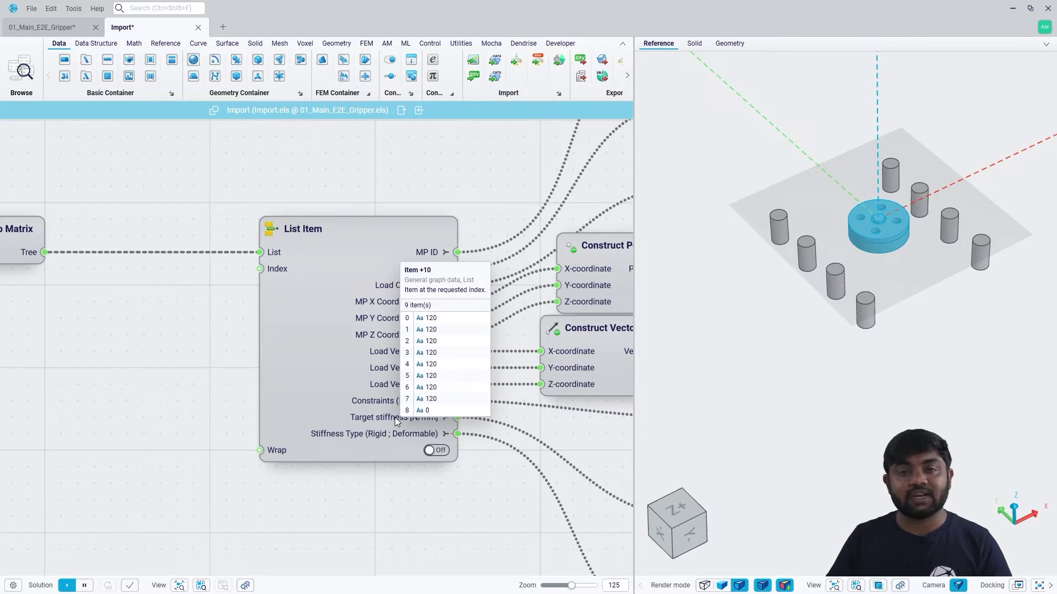
pyautogui.moveTo(389, 430)
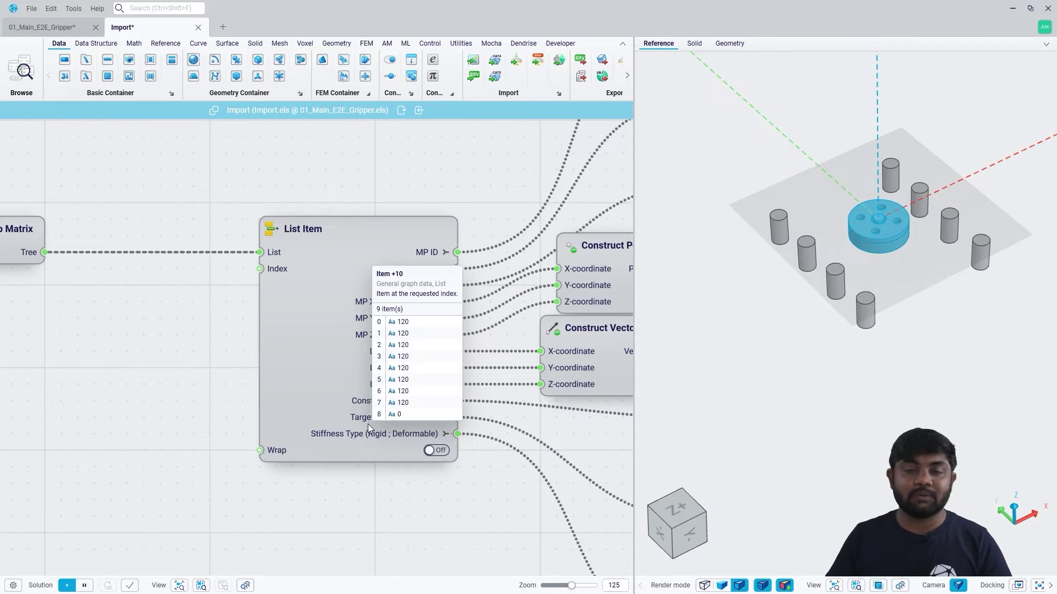
pyautogui.moveTo(332, 462)
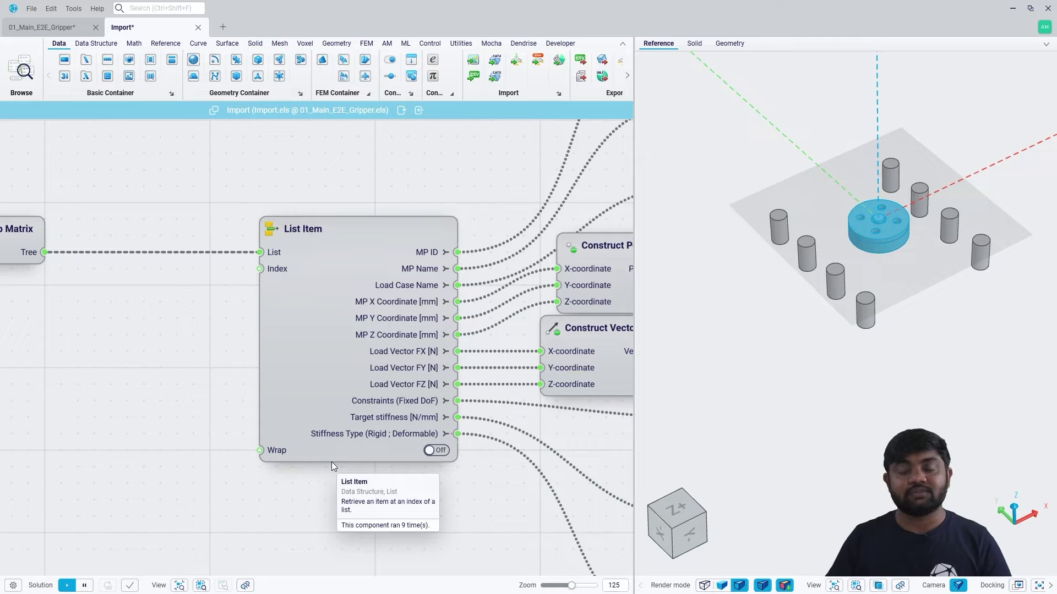
# Fit the complete Import graph in view and examine its input and output groups
pyautogui.click(179, 585)
pyautogui.moveTo(36, 183); pyautogui.dragTo(23, 241)
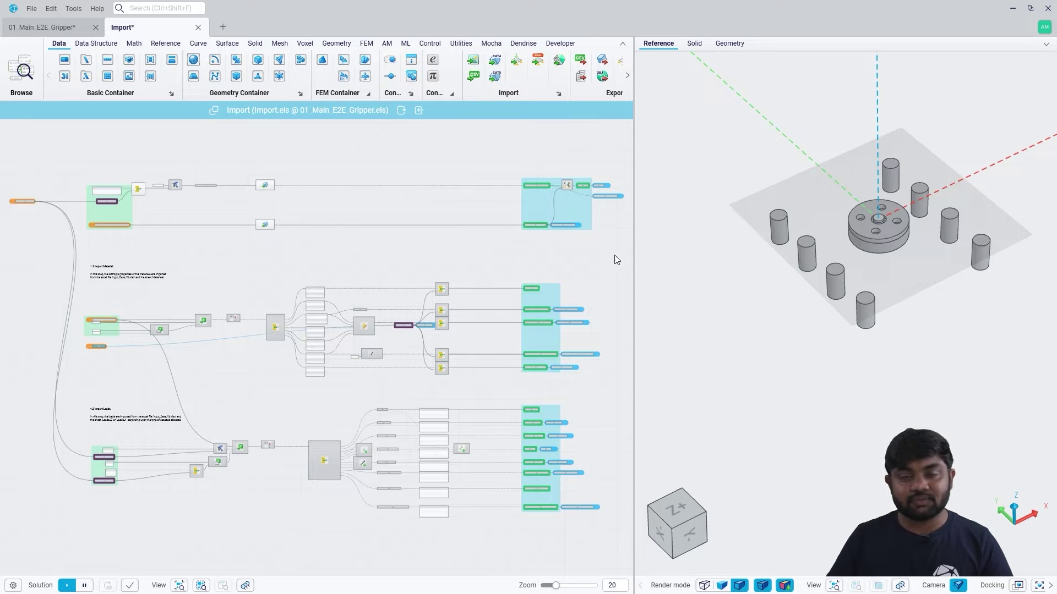
pyautogui.moveTo(617, 260); pyautogui.dragTo(566, 235, button='right')
pyautogui.moveTo(588, 153); pyautogui.dragTo(537, 497)
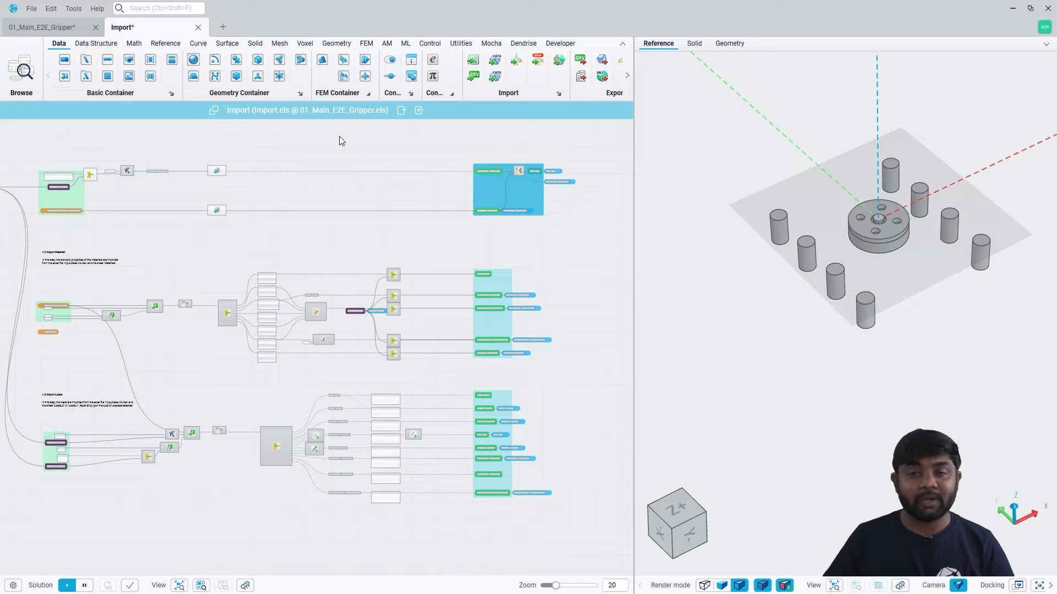
# Return to the 01_Main_E2E_Gripper file and examine the Import component's outputs
pyautogui.click(71, 27)
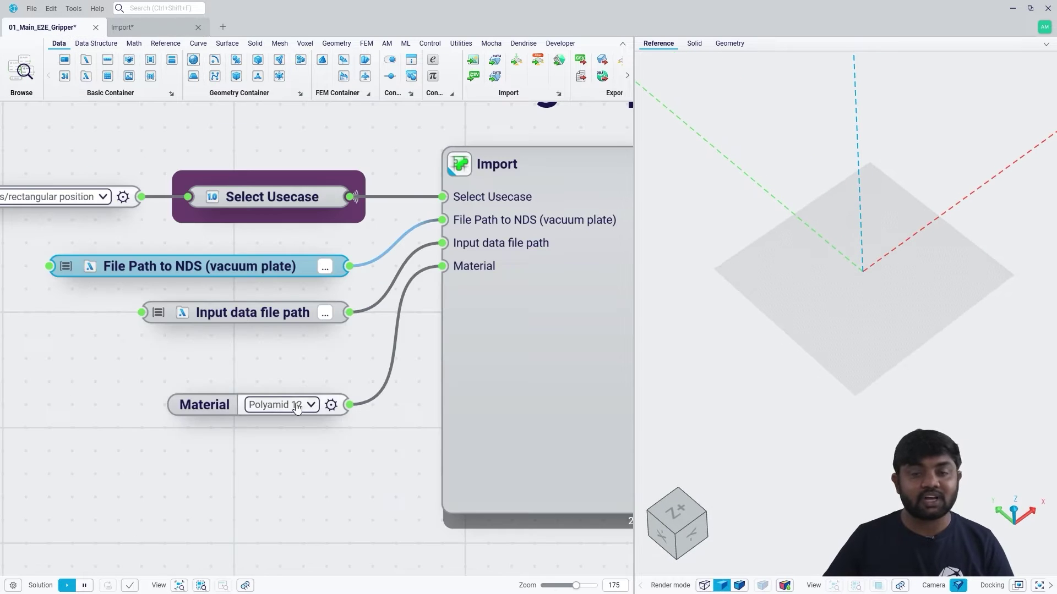
pyautogui.scroll(-5, 300, 408)
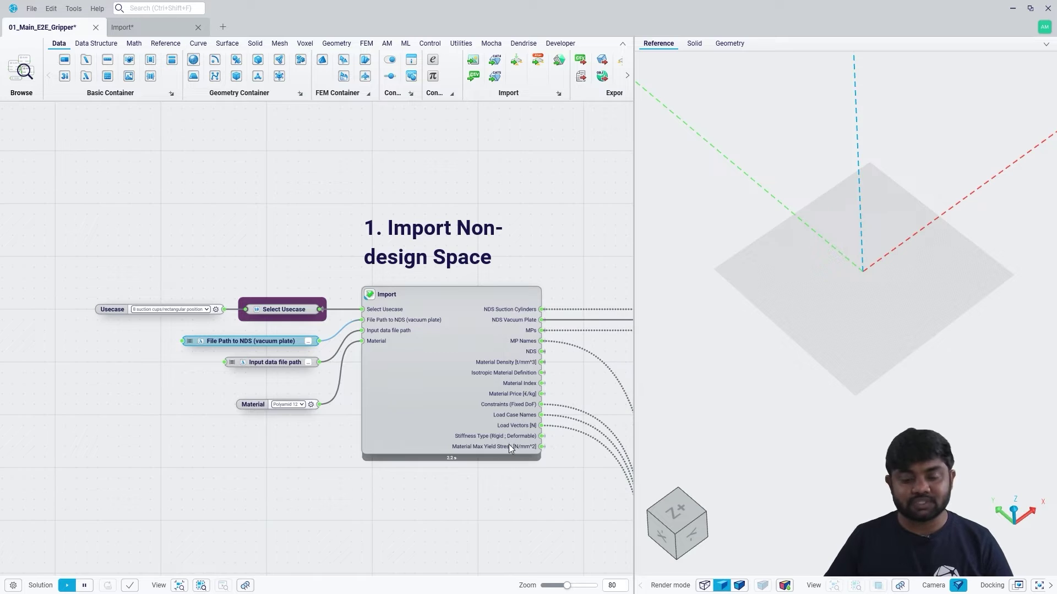
pyautogui.moveTo(510, 441); pyautogui.dragTo(384, 345, button='right')
pyautogui.scroll(3, 384, 346)
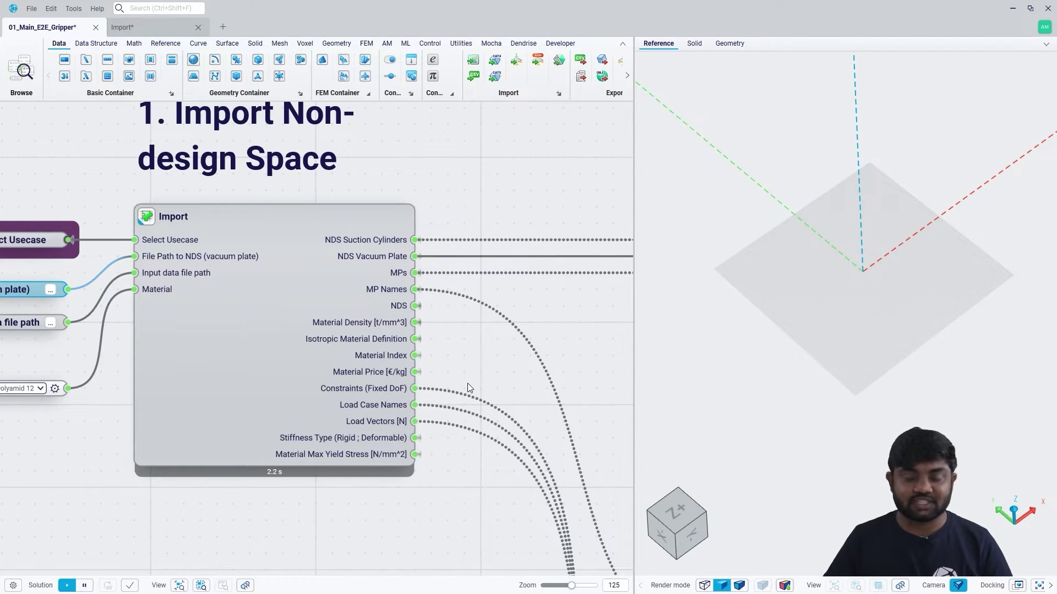
# Go to the saved STEP 2 view and open the Geometry Generation component
pyautogui.click(246, 585)
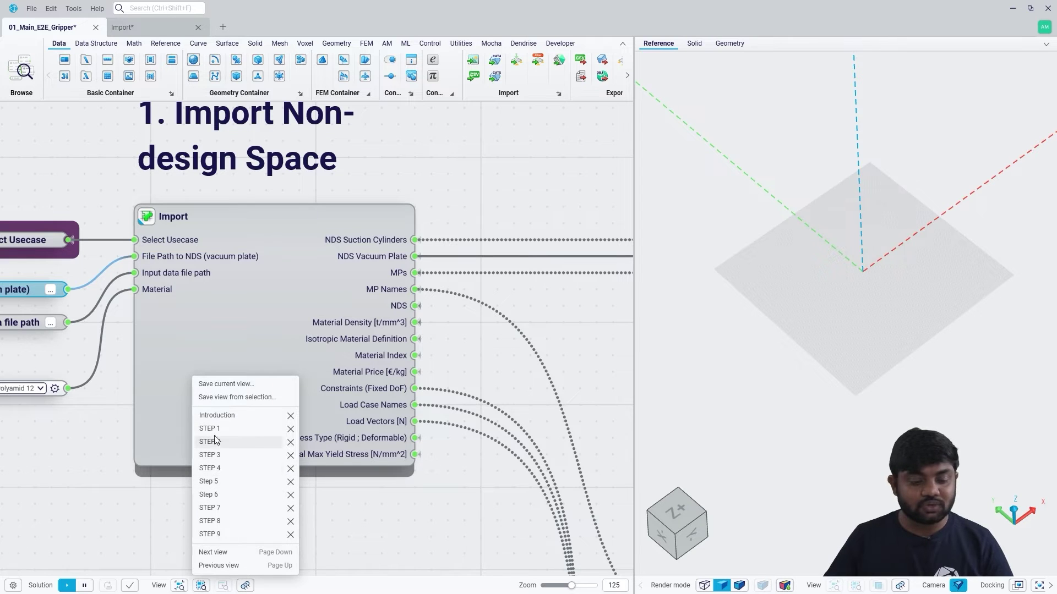
pyautogui.click(213, 444)
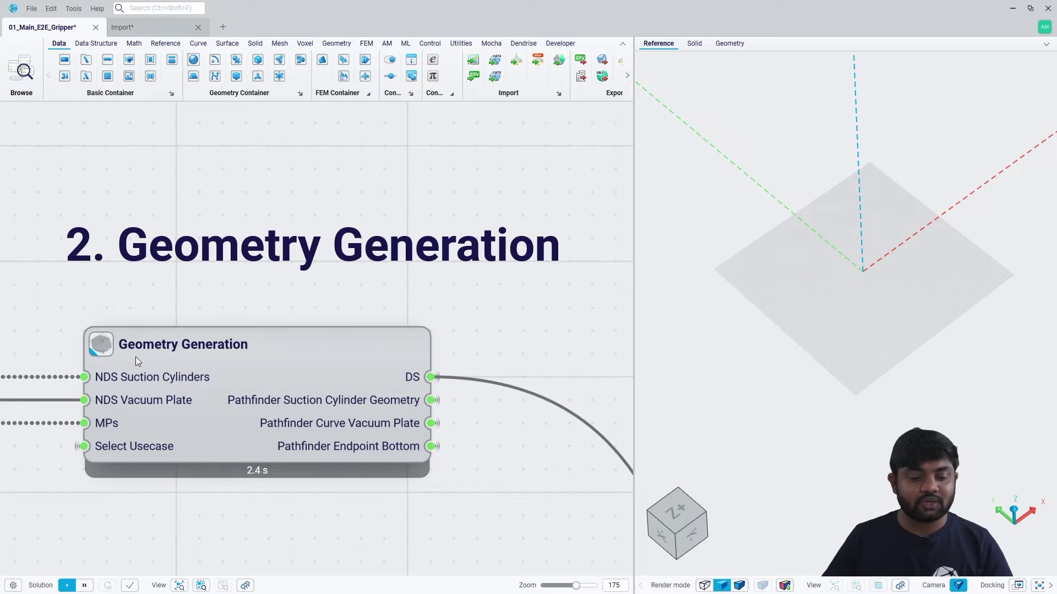
pyautogui.click(101, 343)
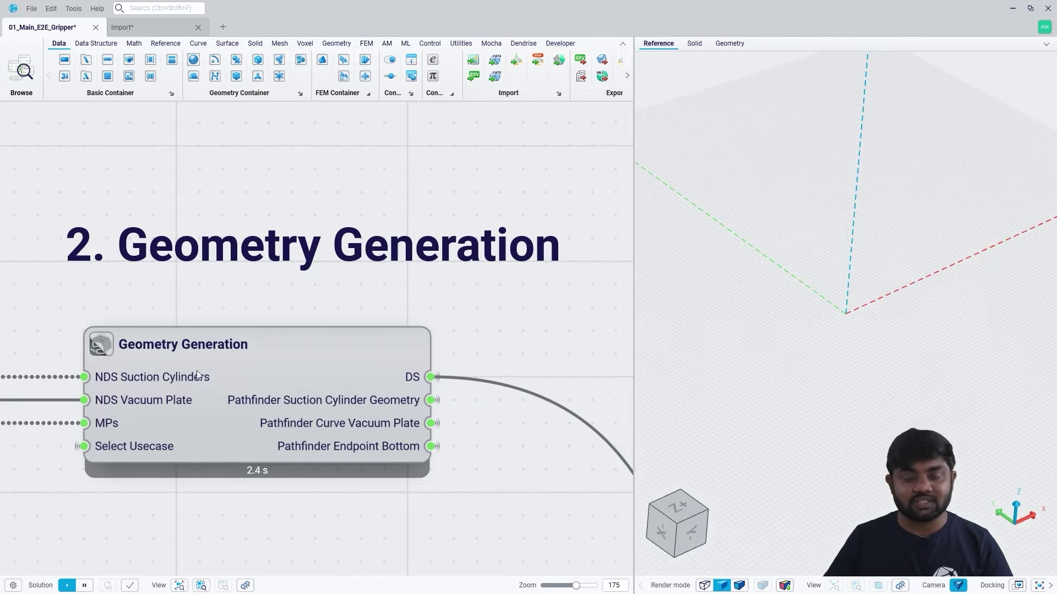
pyautogui.doubleClick(199, 375)
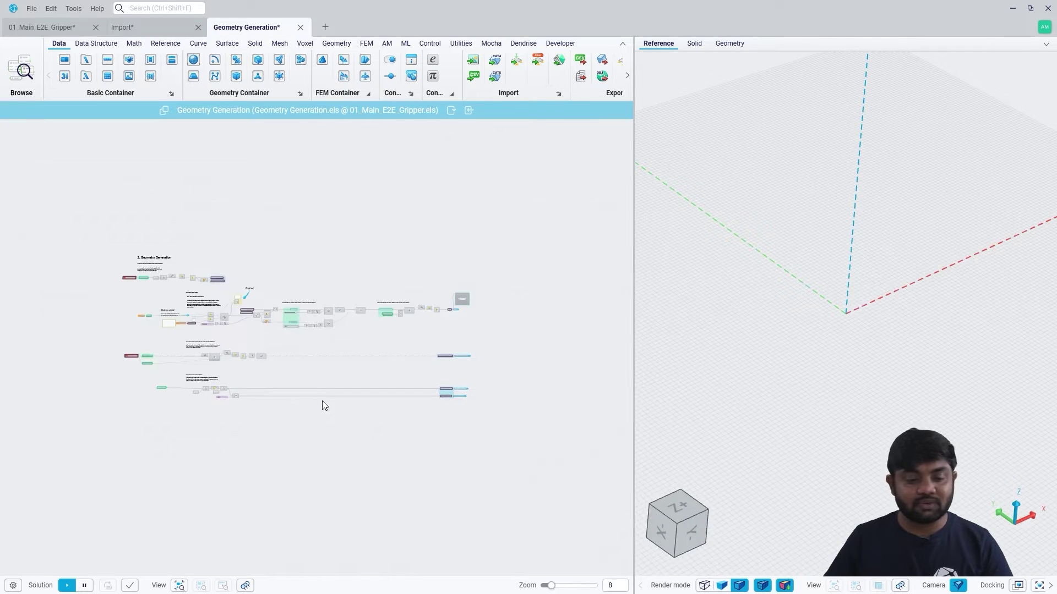
# Preview the final design space from the DS output in the Geometry Generation graph and inspect it from above
pyautogui.scroll(5, 184, 299)
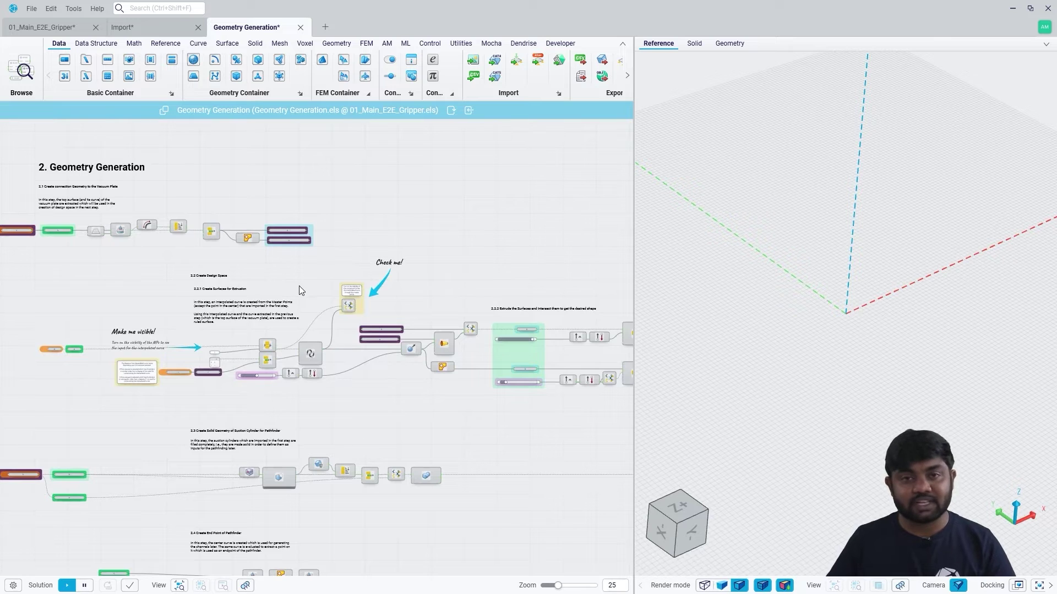
pyautogui.moveTo(380, 344); pyautogui.dragTo(525, 337, button='right')
pyautogui.click(506, 309)
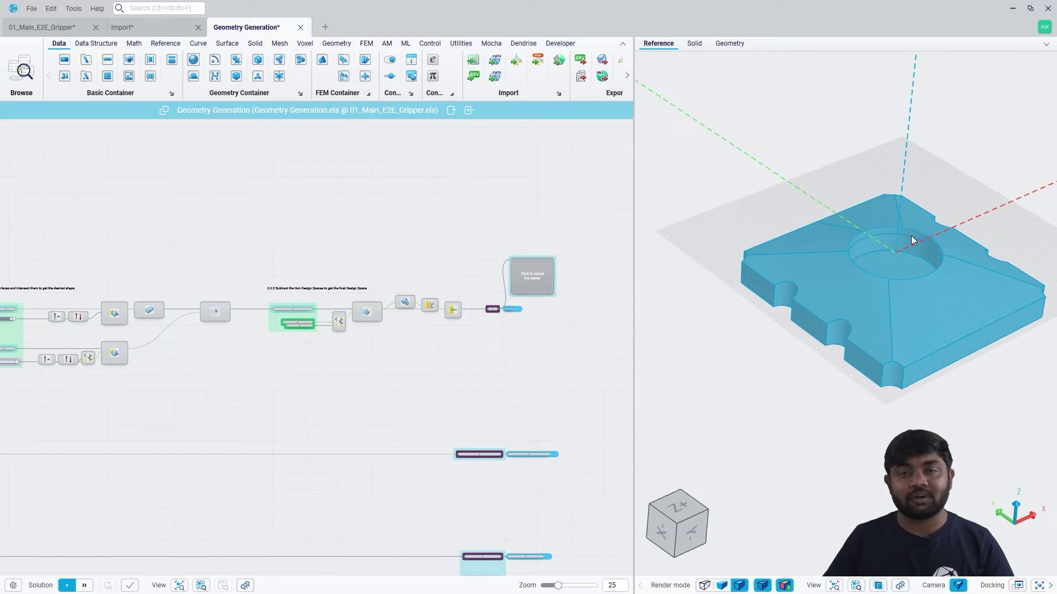
pyautogui.moveTo(910, 236); pyautogui.dragTo(908, 291)
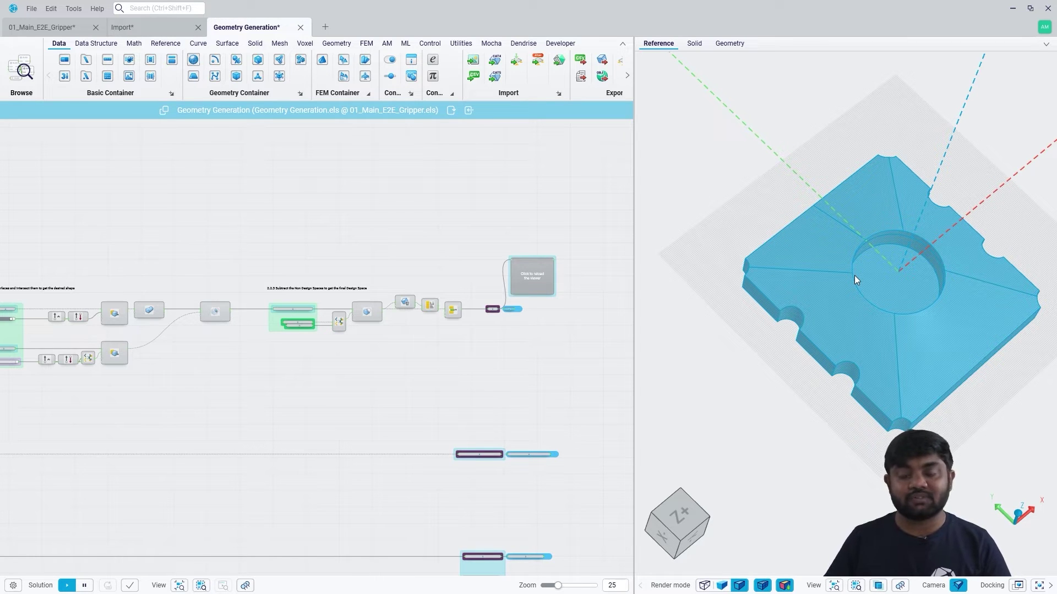
# Reload the embedded viewer connected to the DS container and inspect the design space in it
pyautogui.scroll(5, 516, 307)
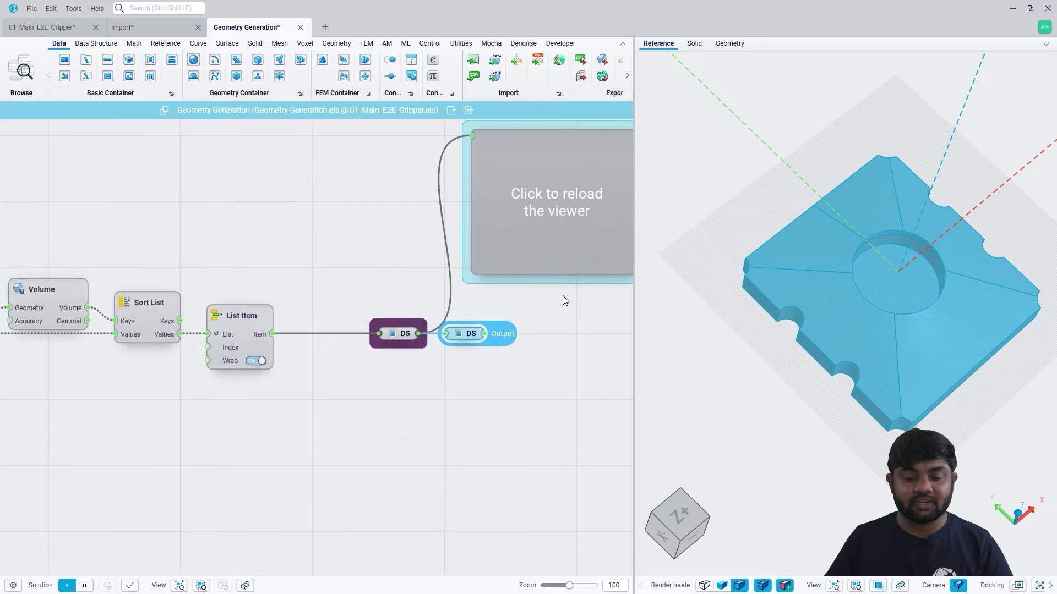
pyautogui.moveTo(562, 296); pyautogui.dragTo(473, 364, button='right')
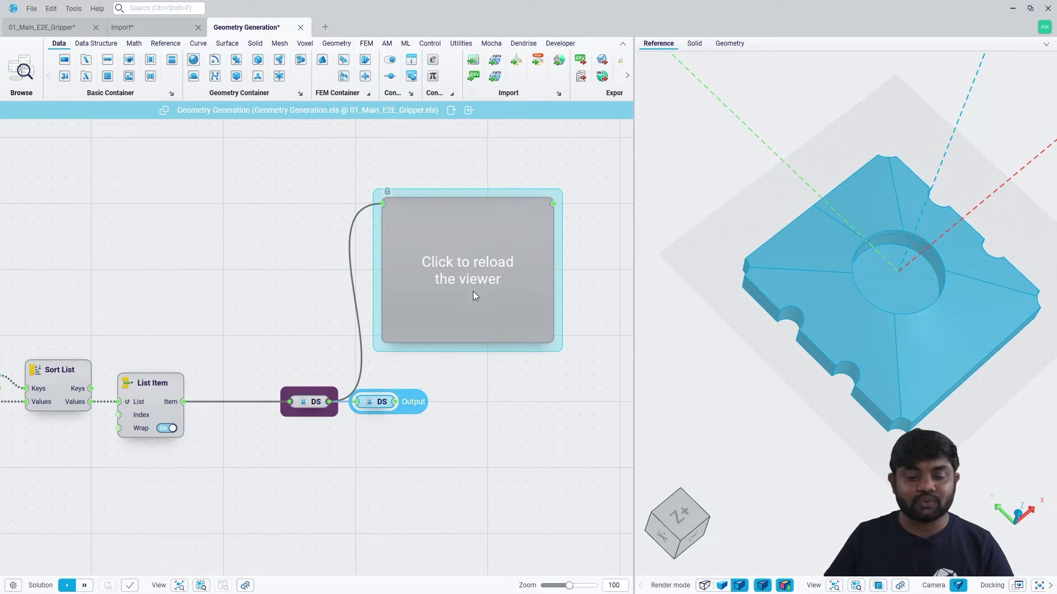
pyautogui.click(451, 246)
pyautogui.moveTo(490, 276)
pyautogui.mouseDown()
pyautogui.moveTo(502, 262)
pyautogui.moveTo(496, 270)
pyautogui.mouseUp()
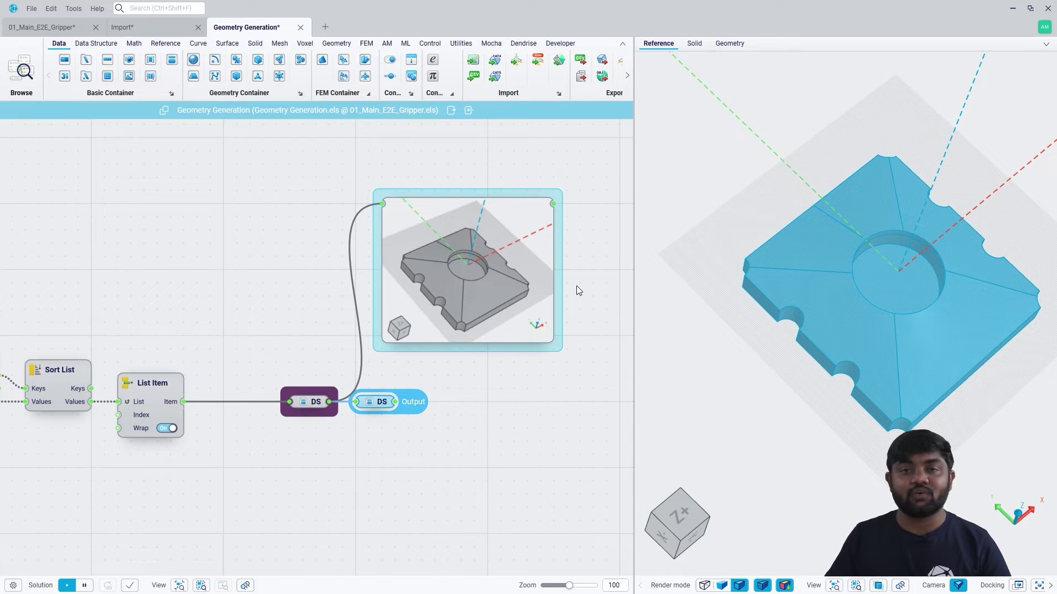
pyautogui.scroll(-5, 570, 268)
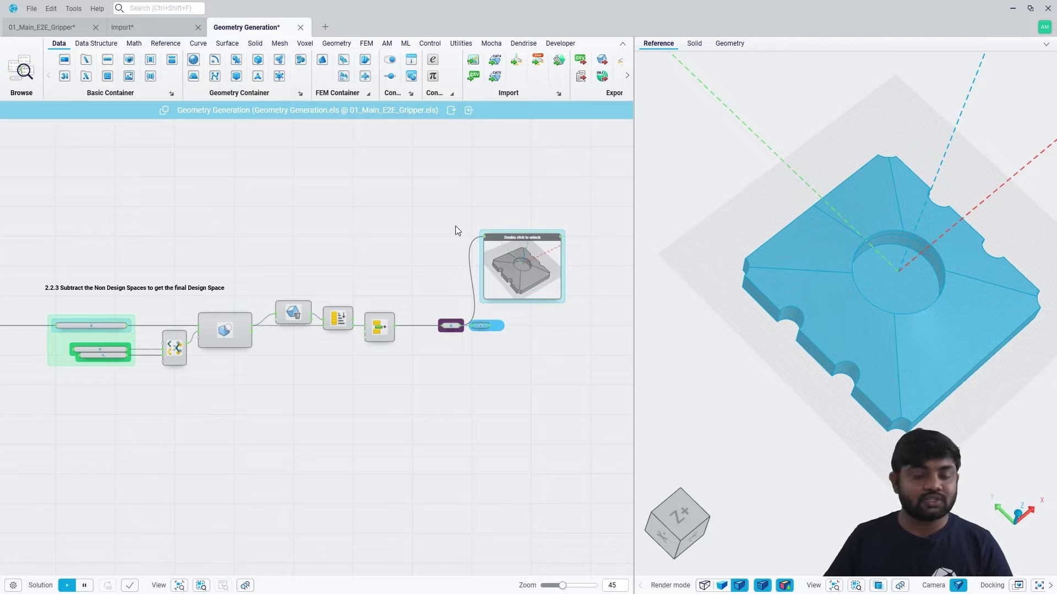
# Return to the 01_Main_E2E_Gripper file and inspect the Geometry Generation component's geometry in the 3D view
pyautogui.click(49, 28)
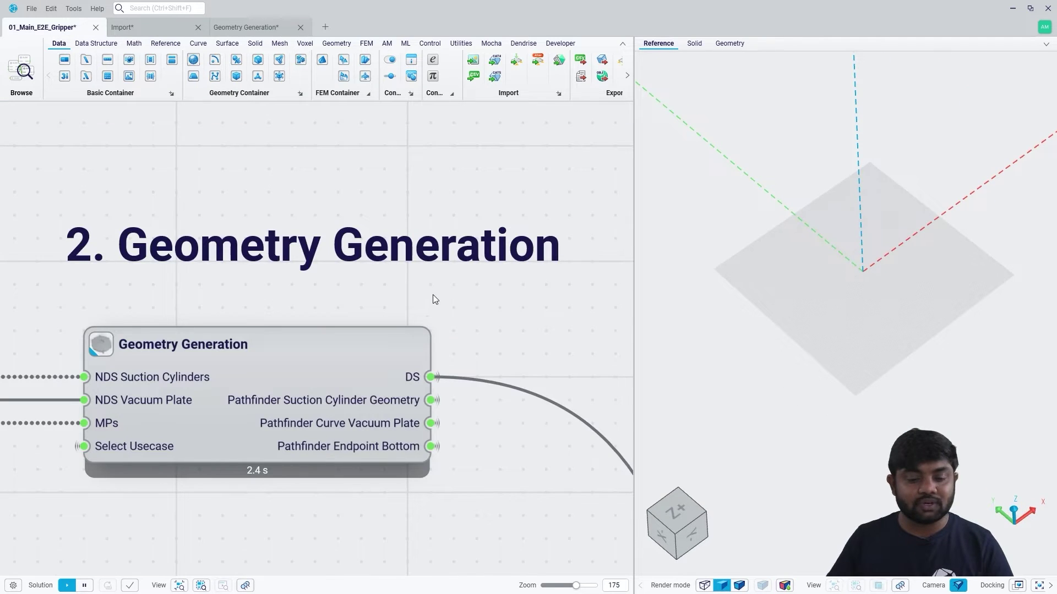
pyautogui.click(324, 354)
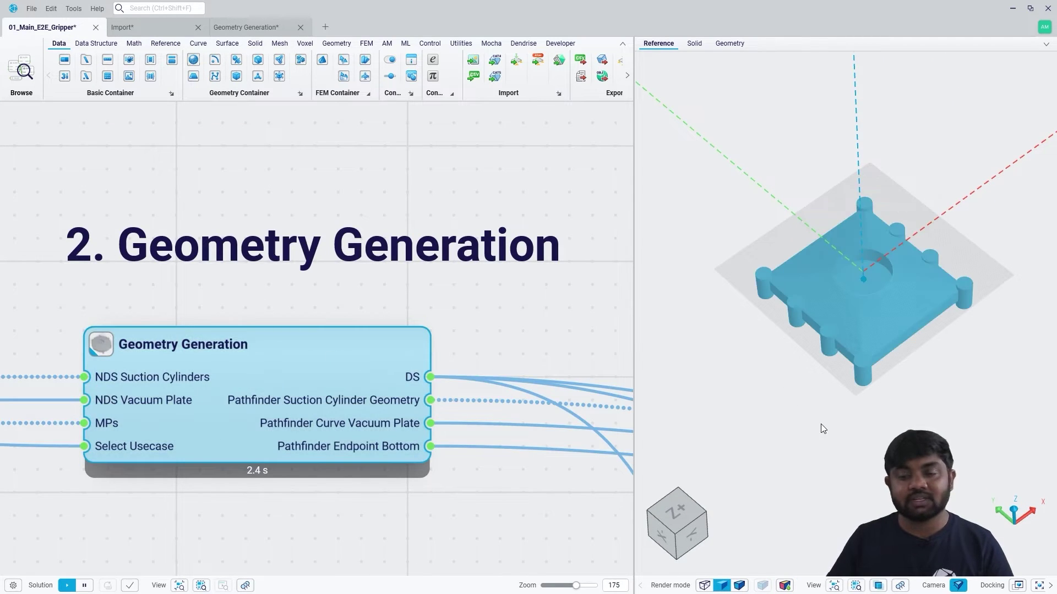
pyautogui.click(821, 424)
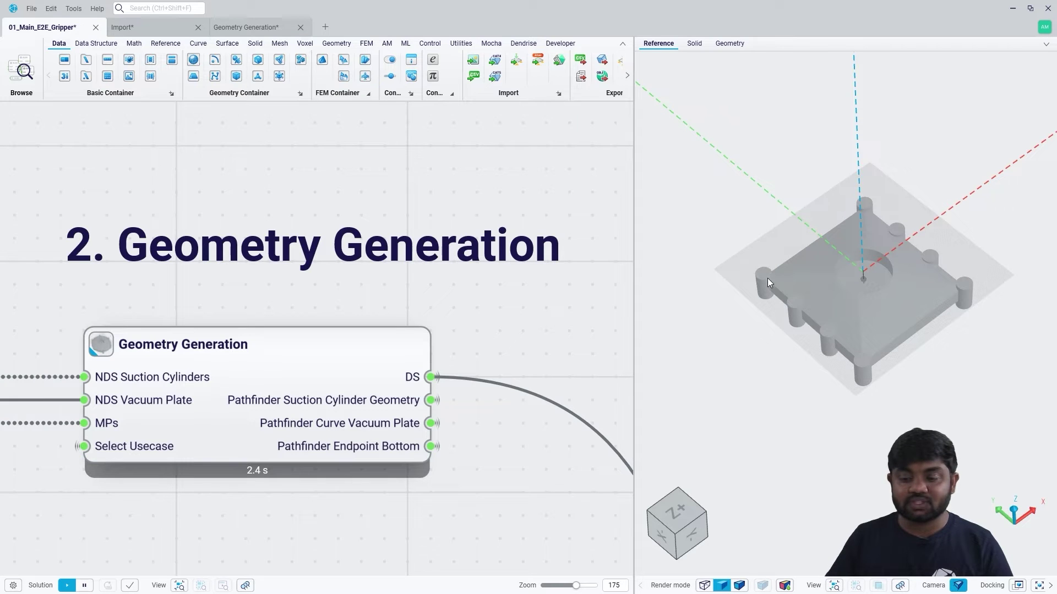
pyautogui.moveTo(893, 319); pyautogui.dragTo(896, 322, button='middle')
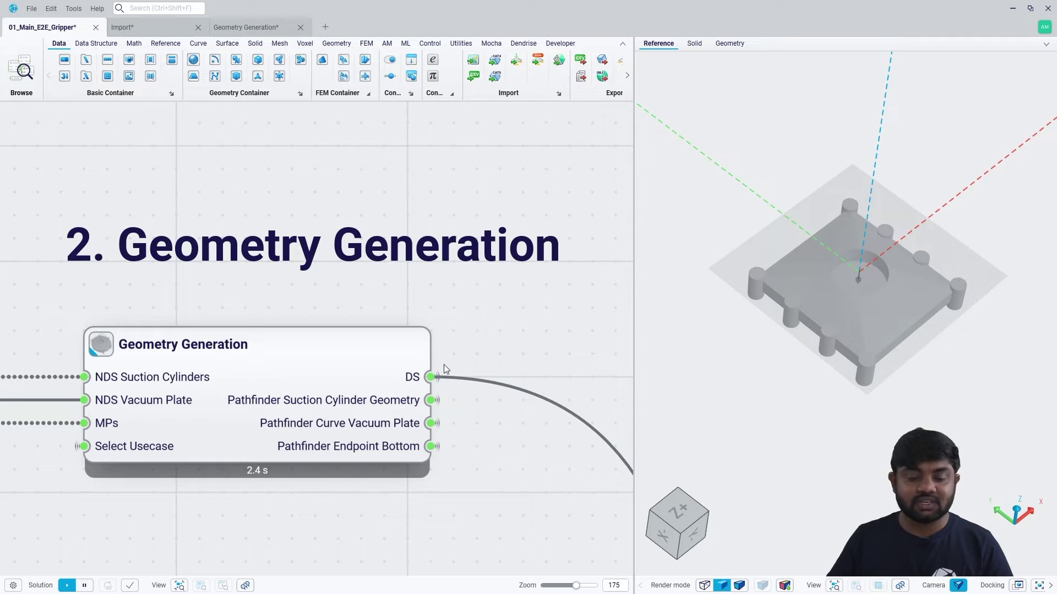
pyautogui.click(354, 353)
pyautogui.click(318, 509)
# Go to the saved STEP 3 view and examine the RBE Generation component's inputs, including MPs and Stiffness Type
pyautogui.click(201, 585)
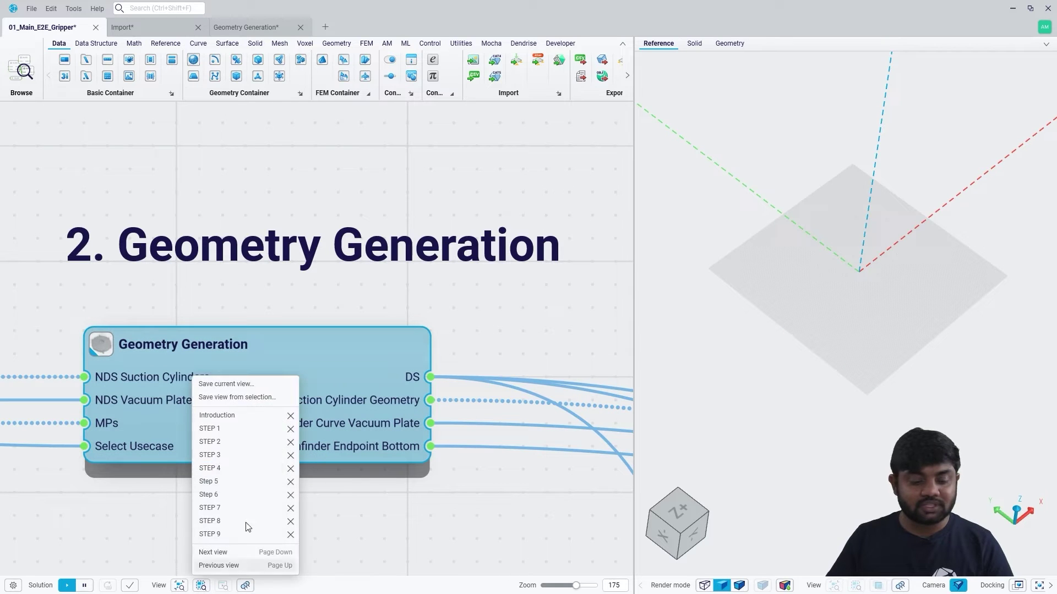
pyautogui.click(218, 454)
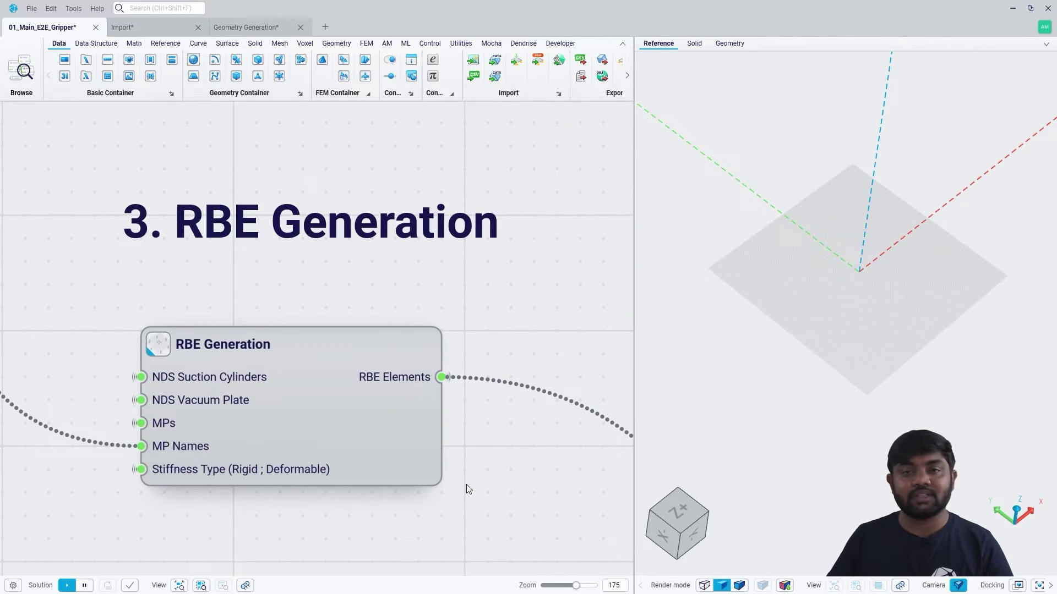
pyautogui.scroll(3, 282, 315)
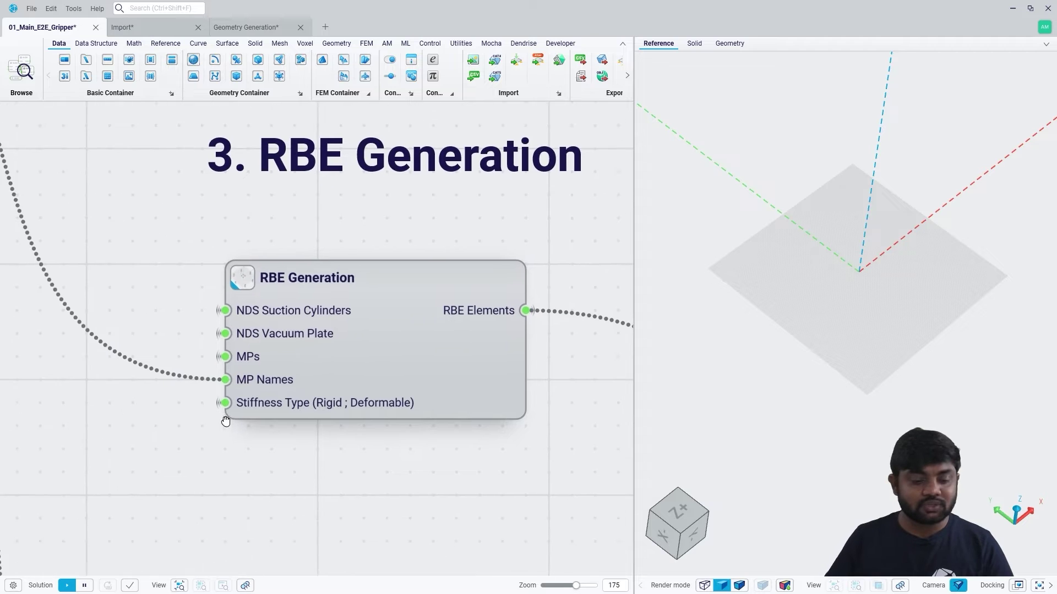
pyautogui.scroll(2, 282, 314)
pyautogui.moveTo(326, 303)
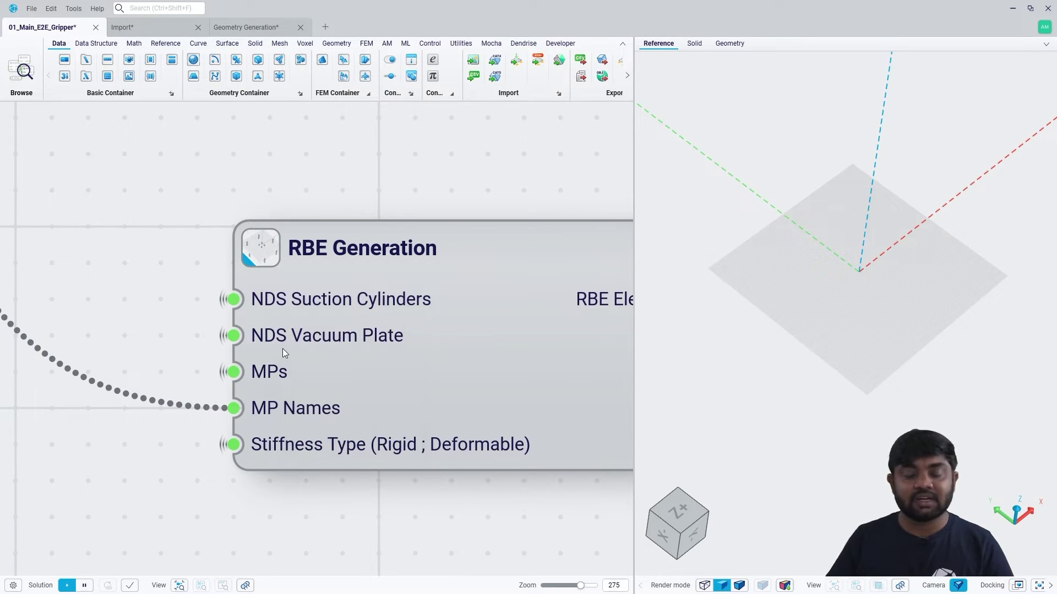
pyautogui.moveTo(326, 345)
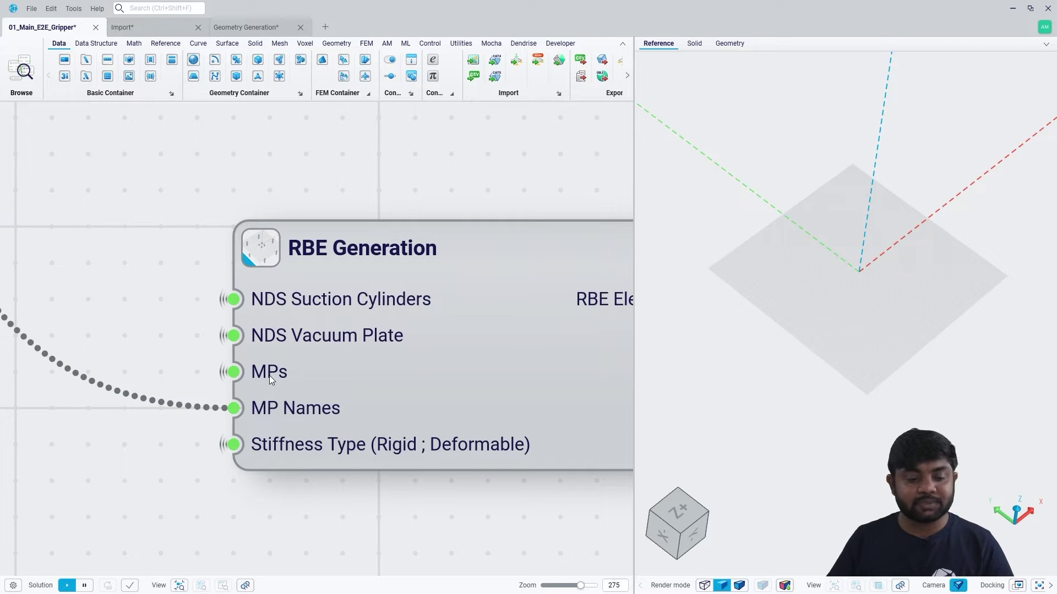
pyautogui.moveTo(267, 376)
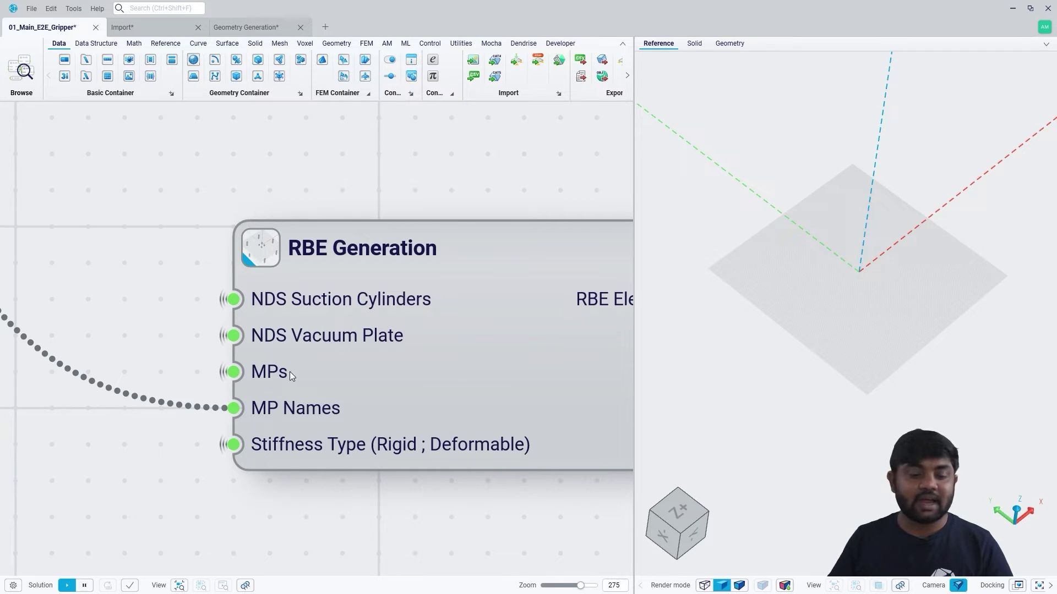
pyautogui.scroll(-1, 292, 418)
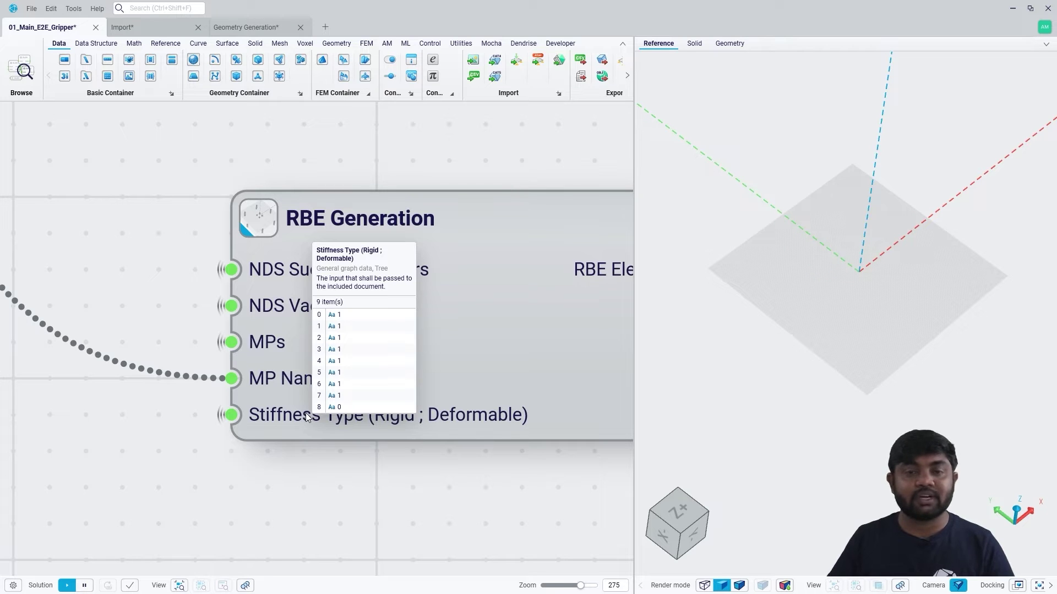
# Open the RBE Generation component and look through the graph that generates the RBE spiders from the reference geometries
pyautogui.moveTo(260, 293); pyautogui.dragTo(155, 279, button='right')
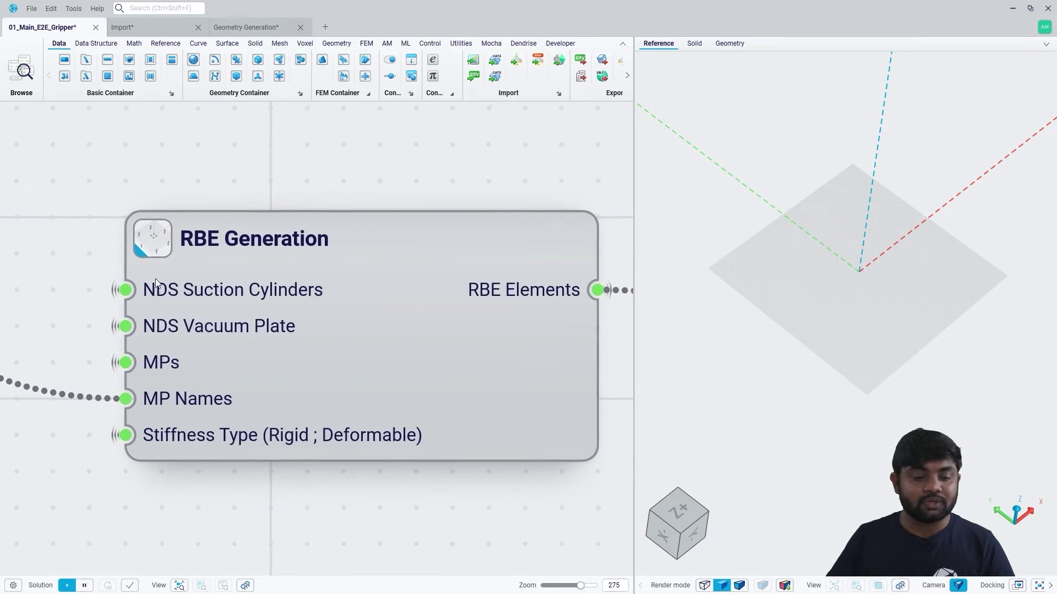
pyautogui.scroll(-2, 155, 279)
pyautogui.click(146, 242)
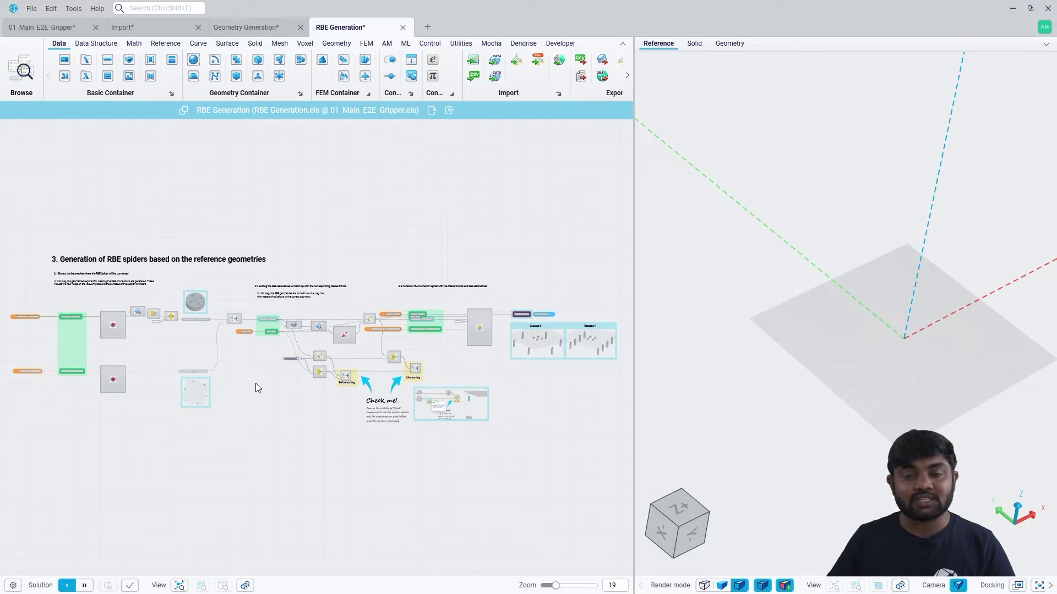
pyautogui.scroll(3, 270, 339)
pyautogui.hscroll(5, 348, 345)
# Return to the 01_Main_E2E_Gripper file and examine the inputs and outputs of the Boundary Condition Definition component
pyautogui.hotkey('ctrl', 'Tab')
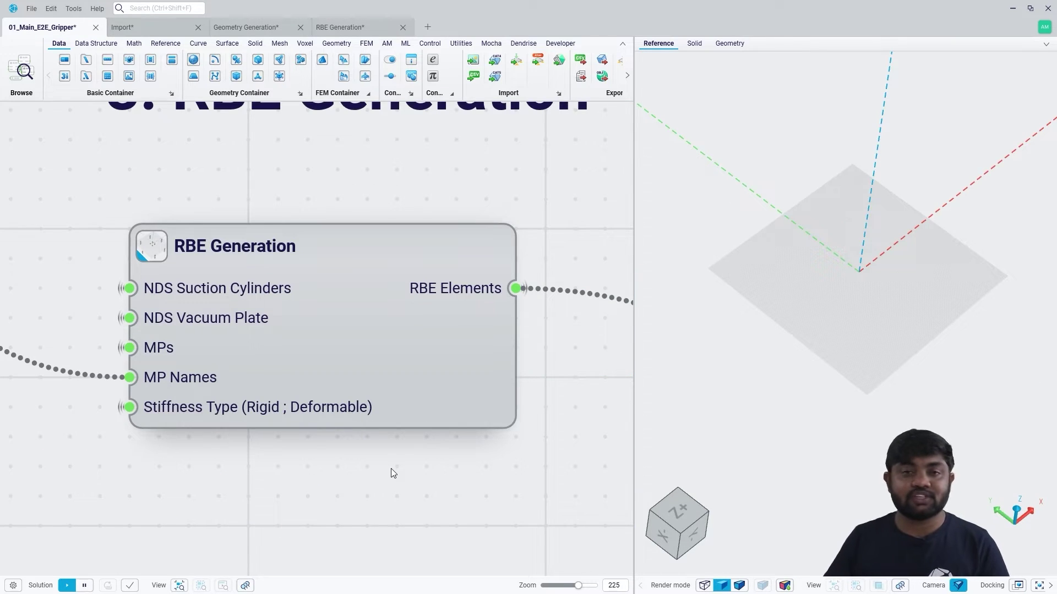
pyautogui.scroll(-3, 391, 471)
pyautogui.moveTo(391, 472); pyautogui.dragTo(385, 120, button='middle')
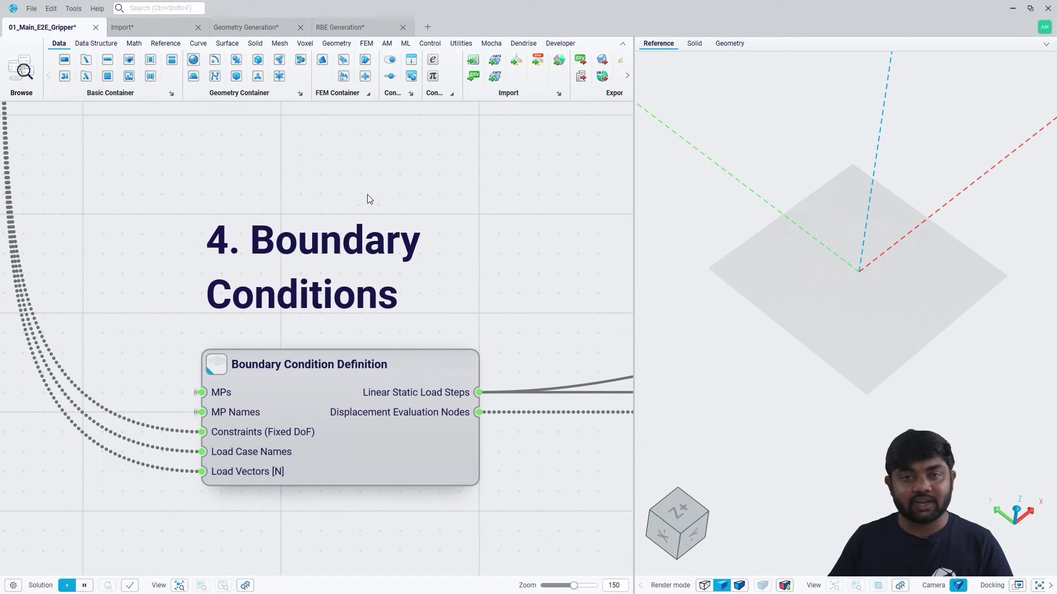
pyautogui.moveTo(221, 426)
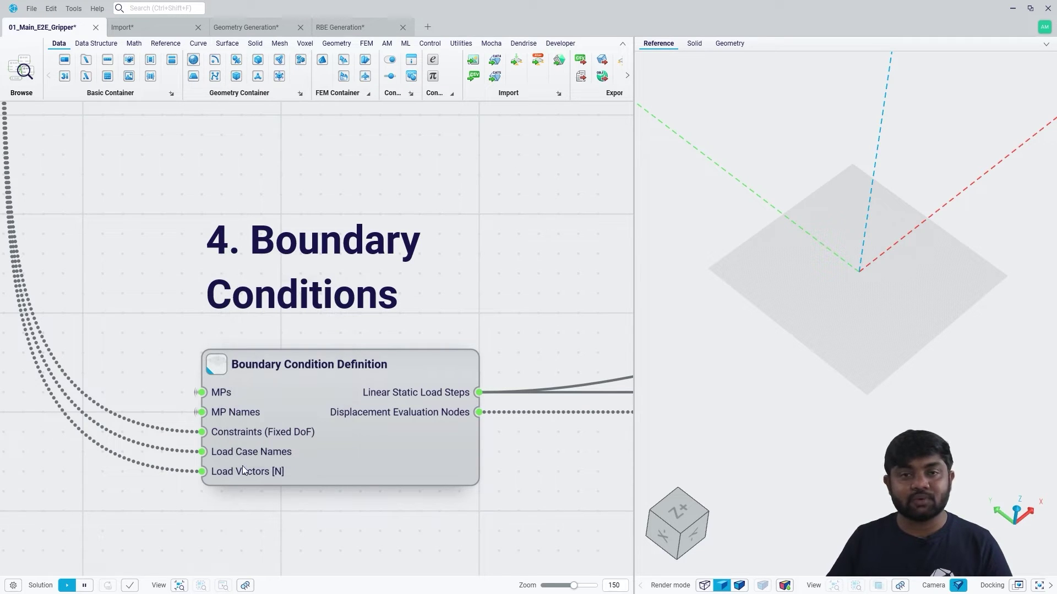
pyautogui.moveTo(369, 473)
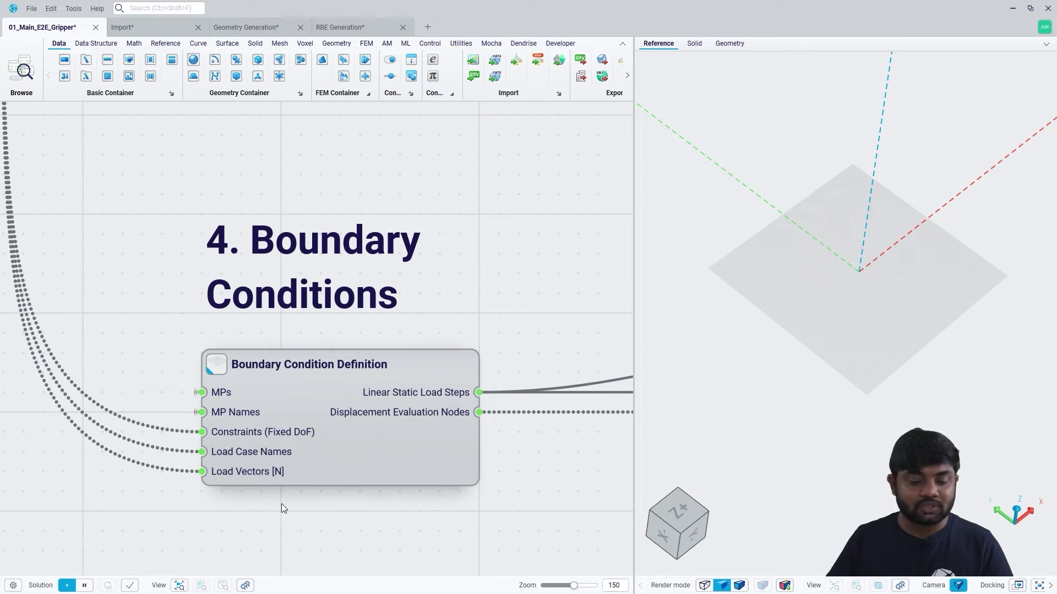
pyautogui.moveTo(259, 457)
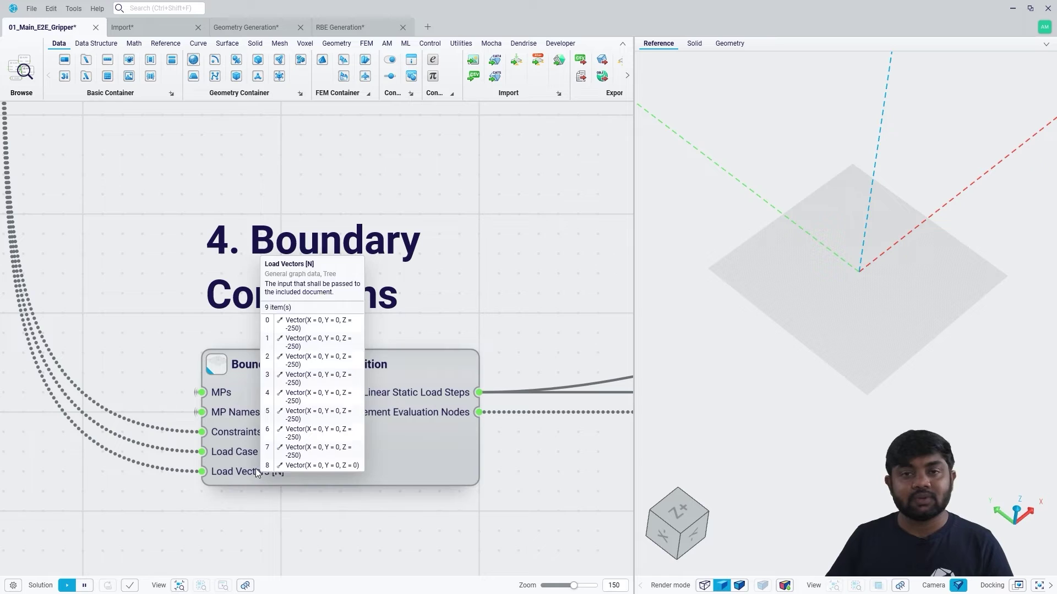
pyautogui.moveTo(252, 435)
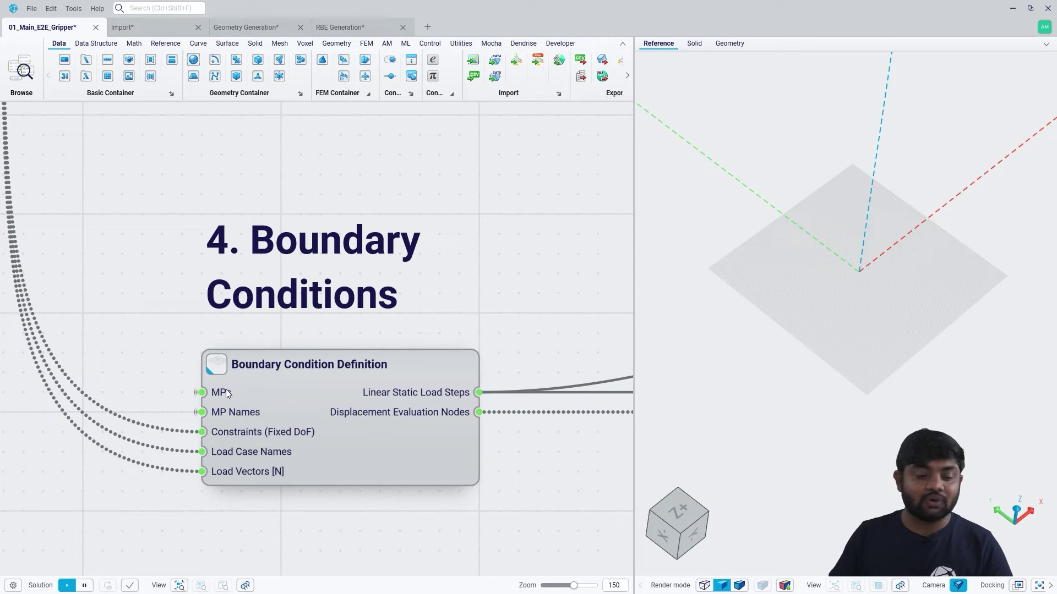
pyautogui.moveTo(419, 394)
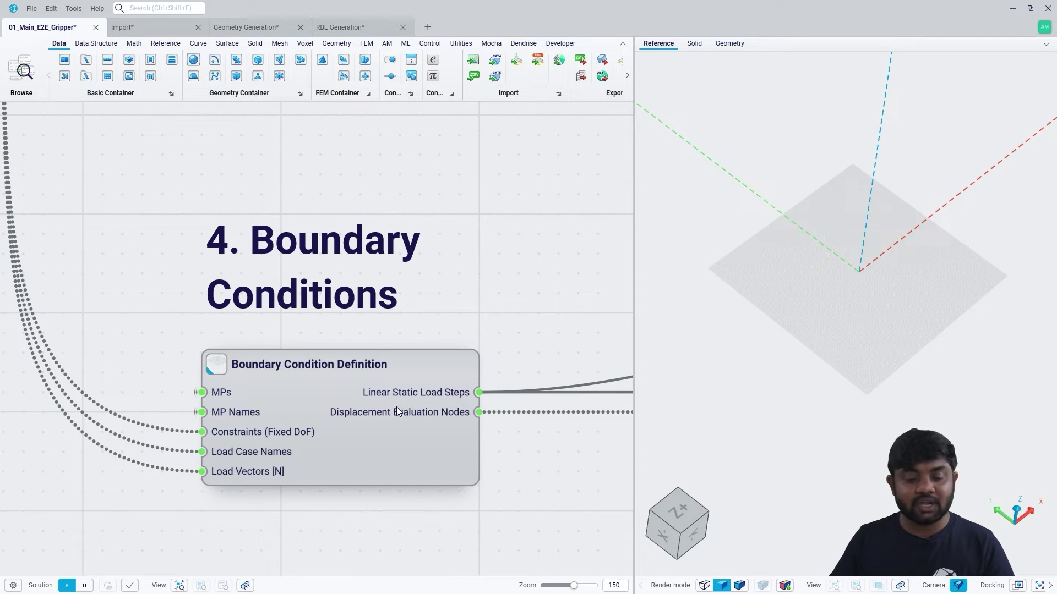
pyautogui.moveTo(396, 411)
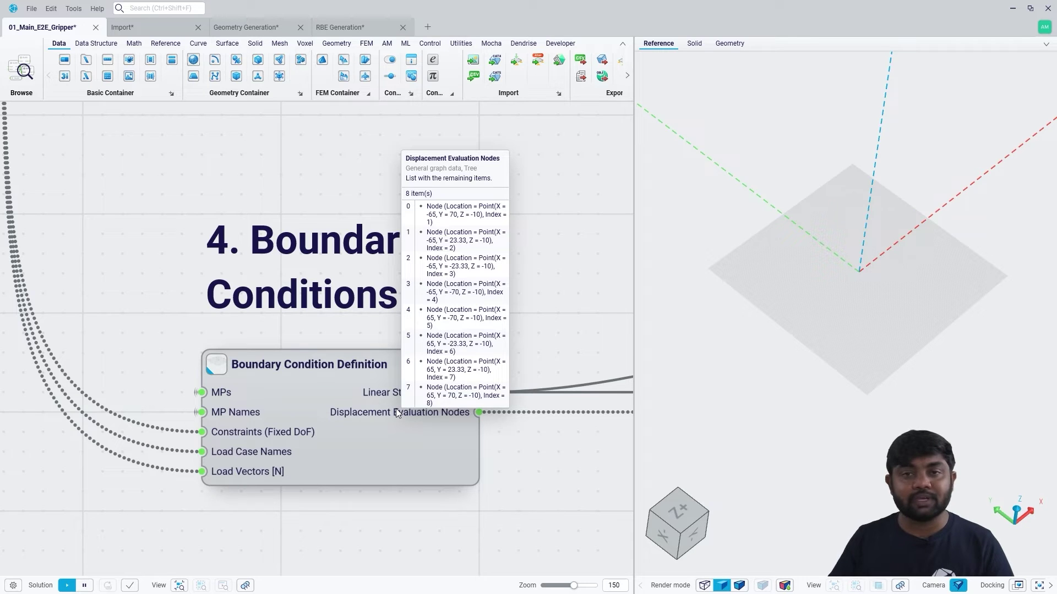
# Open the Boundary Condition Definition component and examine its sections defining the supports and the loads
pyautogui.click(221, 365)
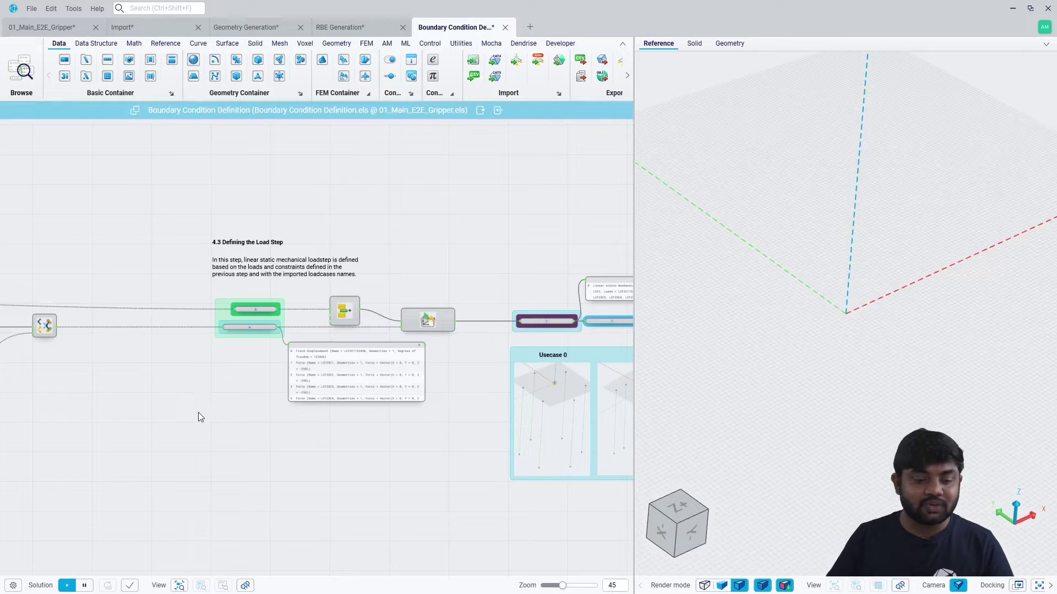
pyautogui.scroll(-10, 198, 412)
pyautogui.scroll(4, 269, 391)
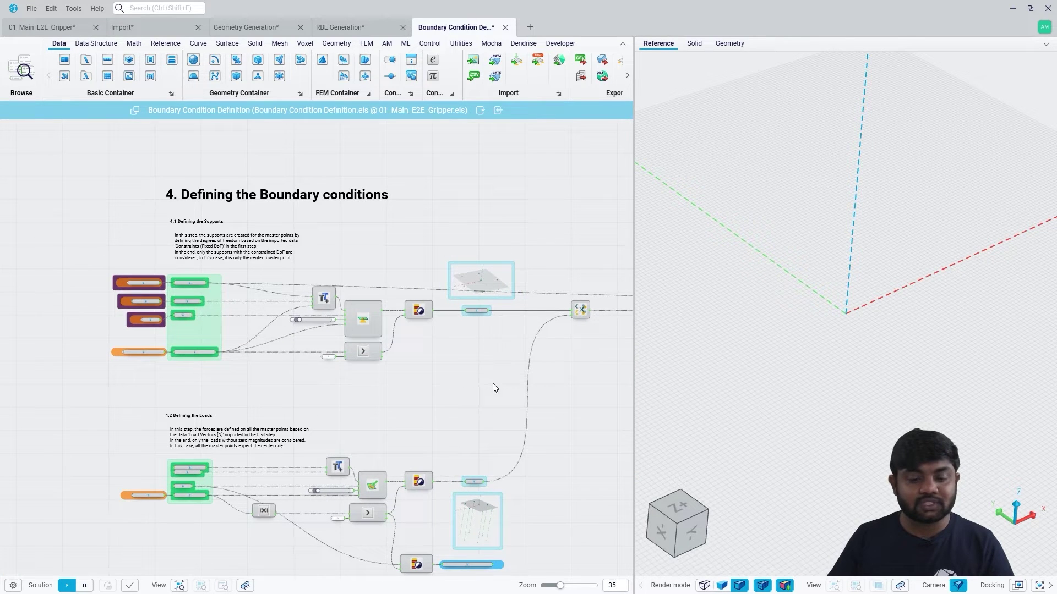
# Preview the defined supports and loads in the 3D view and examine section 4.3 with the Linear Static Mechanical load step
pyautogui.click(473, 310)
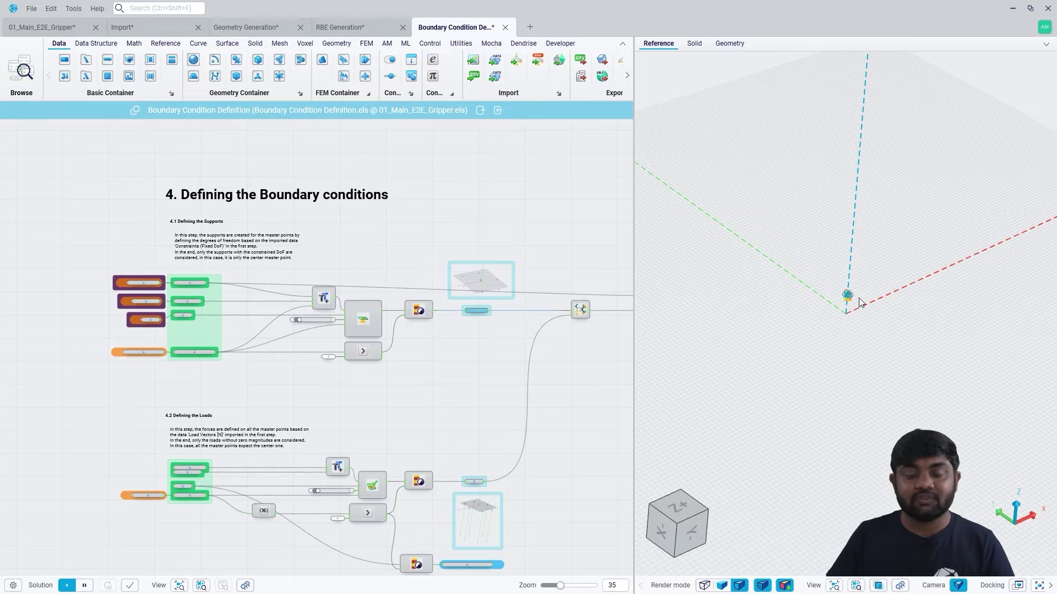
pyautogui.click(475, 482)
pyautogui.scroll(-5, 904, 200)
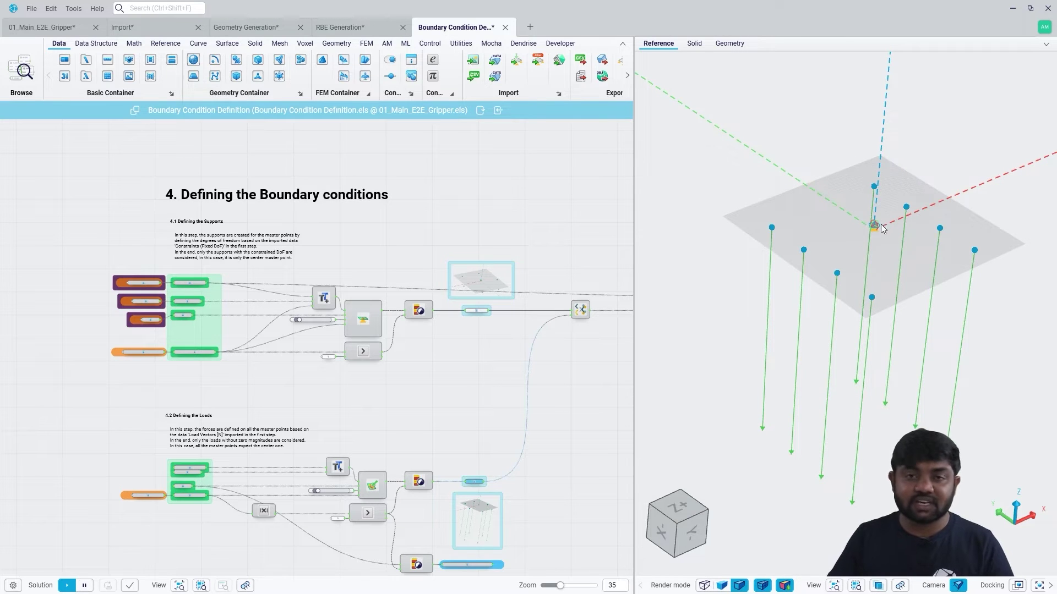
pyautogui.moveTo(517, 403); pyautogui.dragTo(14, 406, button='right')
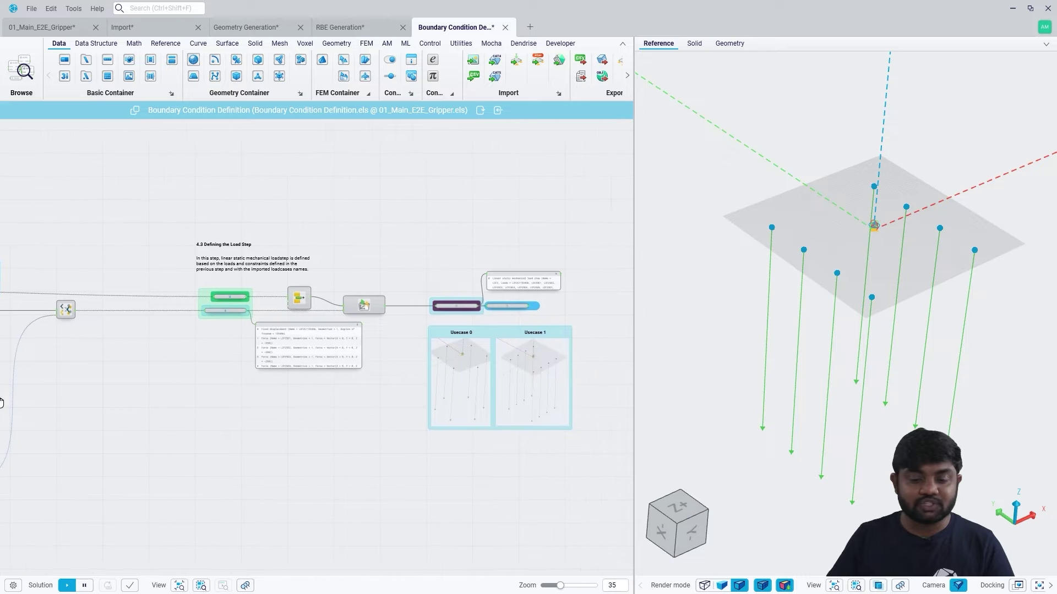
pyautogui.scroll(4, 436, 315)
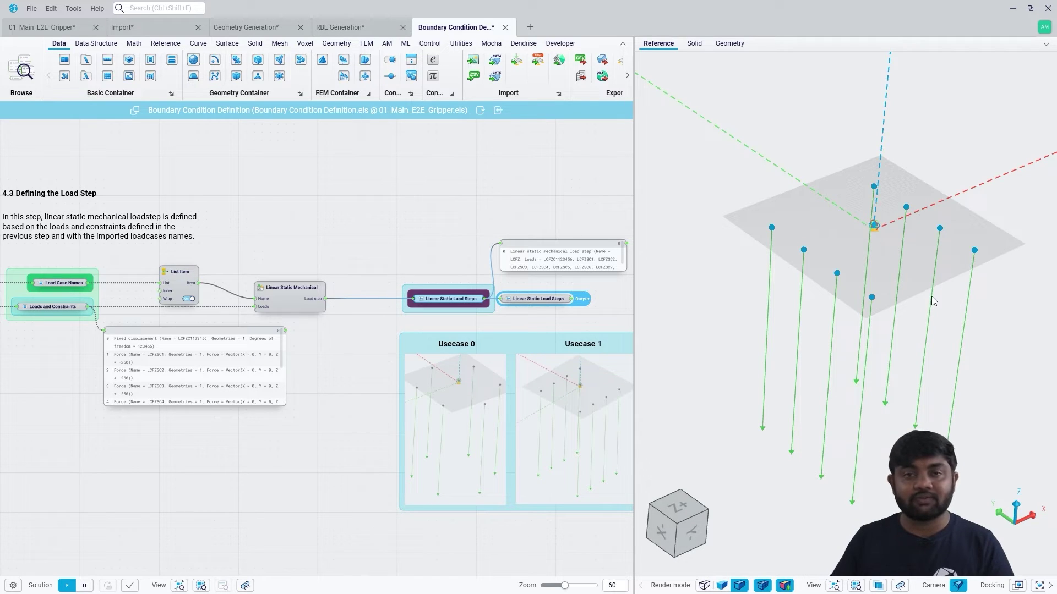
# Return to the 01_Main_E2E_Gripper file, locate section 5 and open the FEM Analysis component
pyautogui.click(41, 27)
pyautogui.moveTo(187, 236)
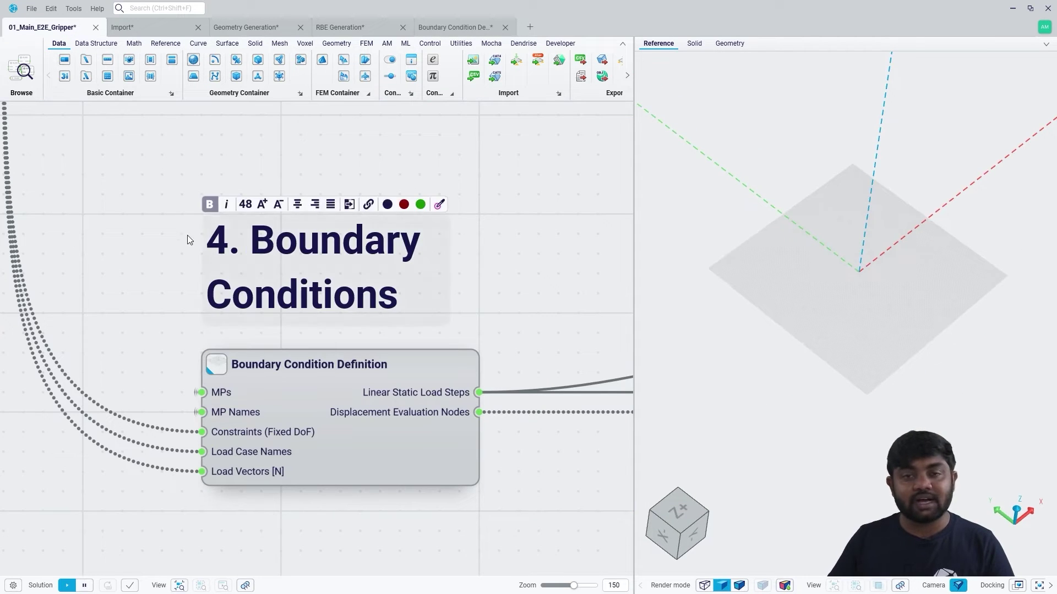
pyautogui.scroll(-8, 183, 327)
pyautogui.scroll(5, 375, 303)
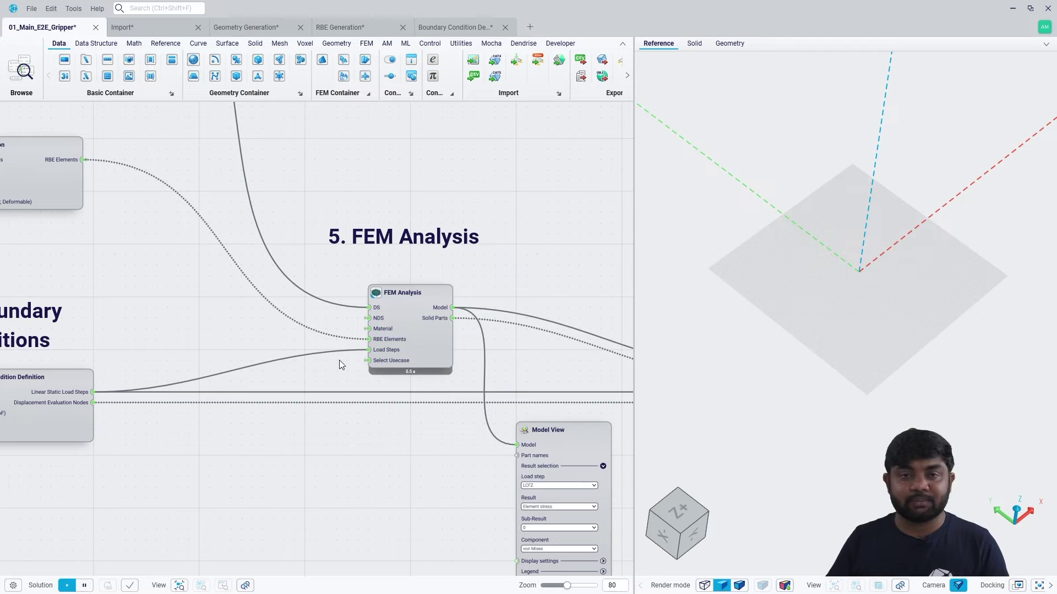
pyautogui.doubleClick(380, 297)
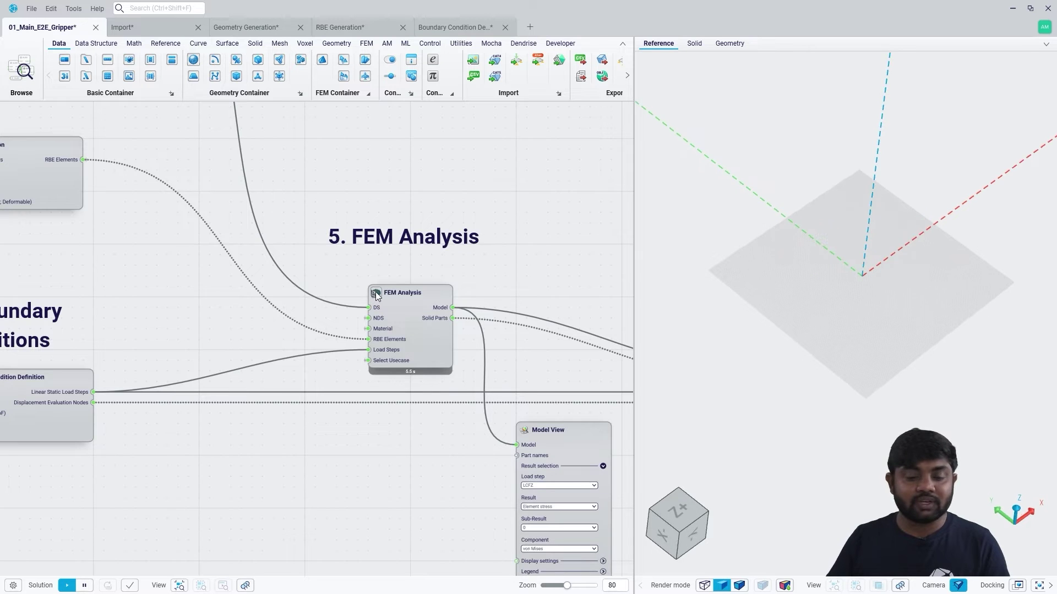
# Locate the Solid Mesh (HM) component in the FEM Analysis graph and examine its inputs and mesh settings
pyautogui.scroll(-5, 549, 362)
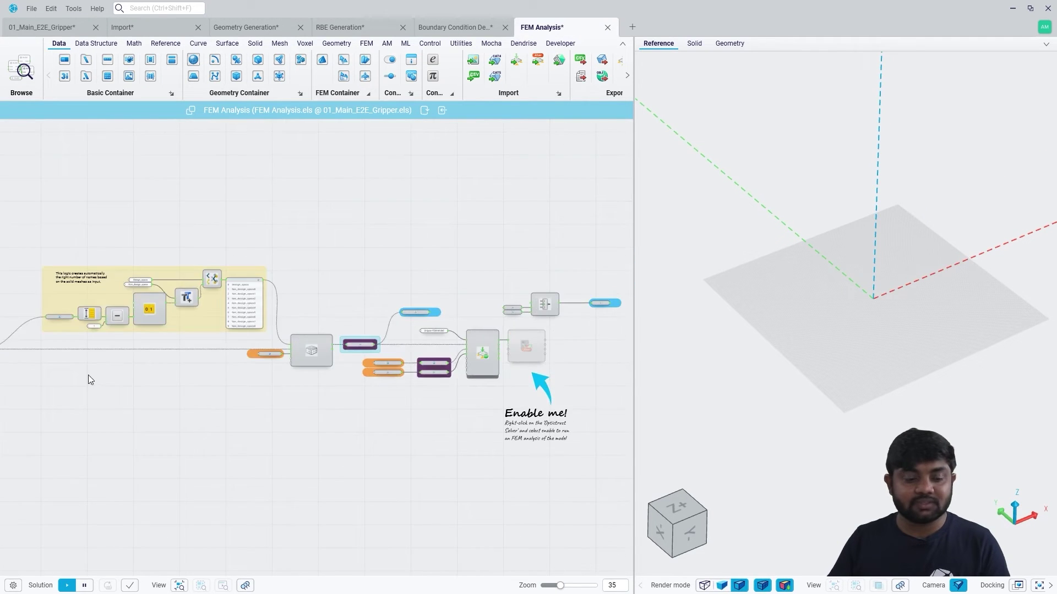
pyautogui.scroll(5, 233, 346)
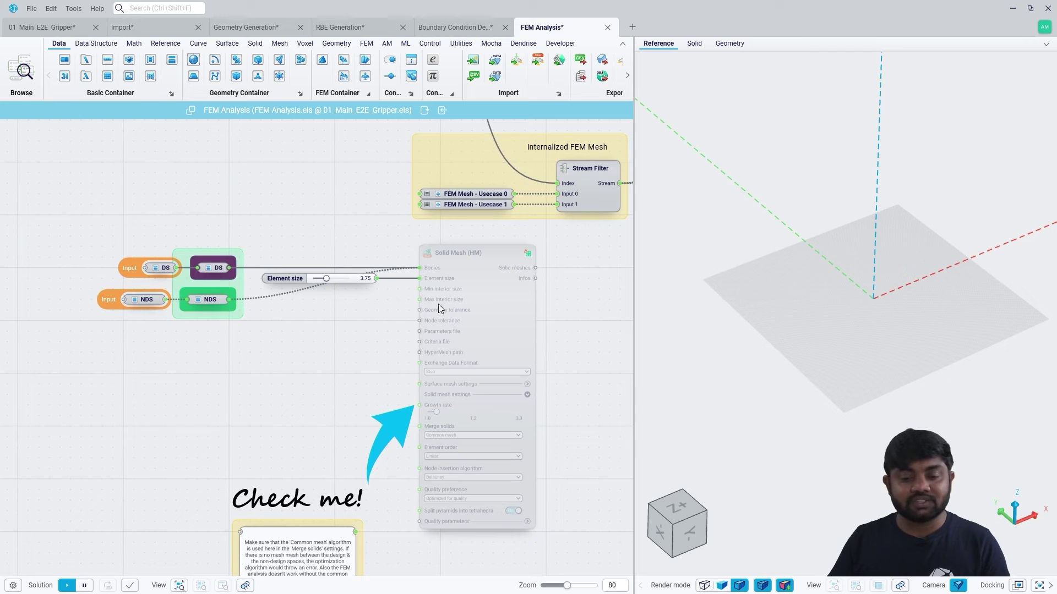
pyautogui.click(461, 278)
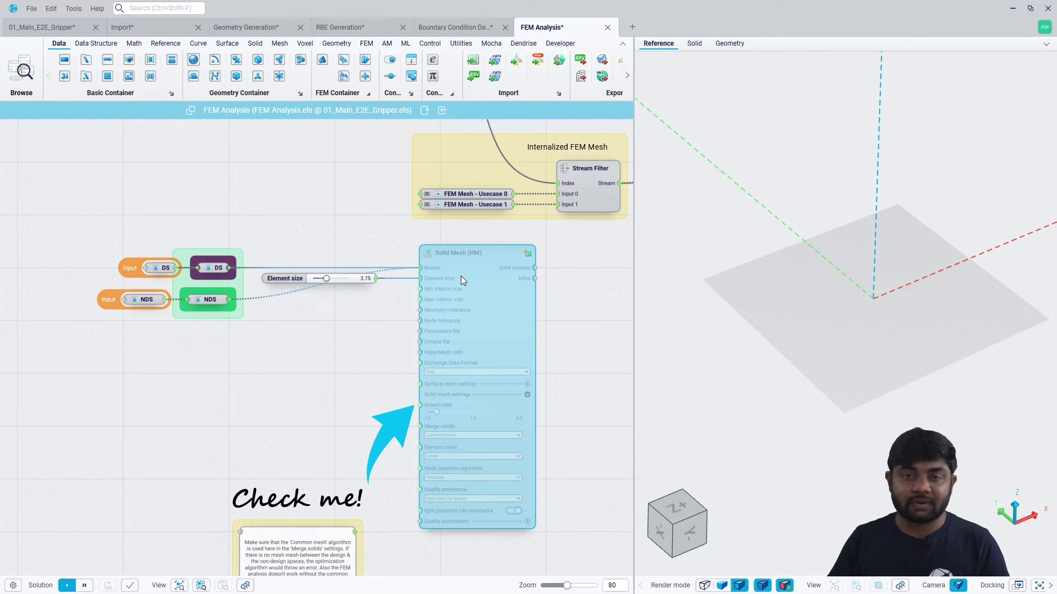
pyautogui.scroll(5, 495, 261)
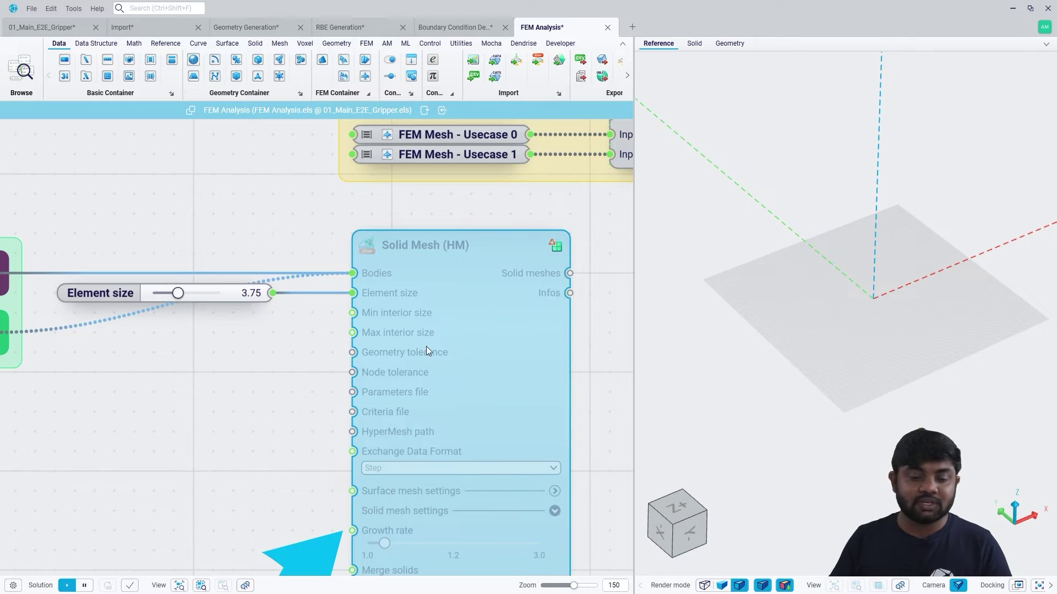
pyautogui.scroll(-1, 458, 329)
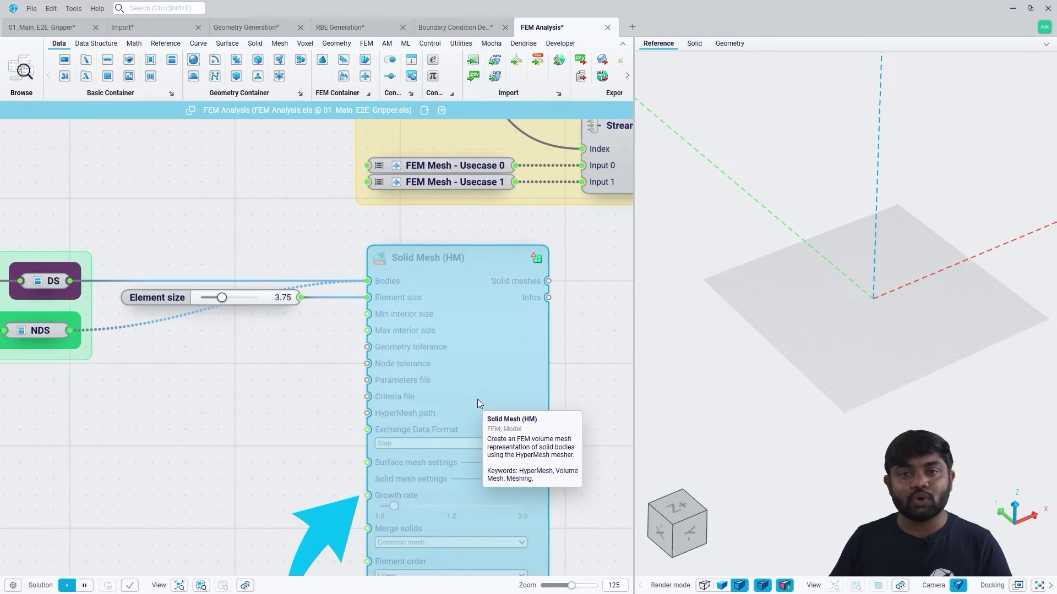
# Examine the Internalized FEM Mesh group for use cases 0 and 1 and the part-naming logic feeding the Solid Part component
pyautogui.moveTo(424, 259); pyautogui.dragTo(370, 300, button='middle')
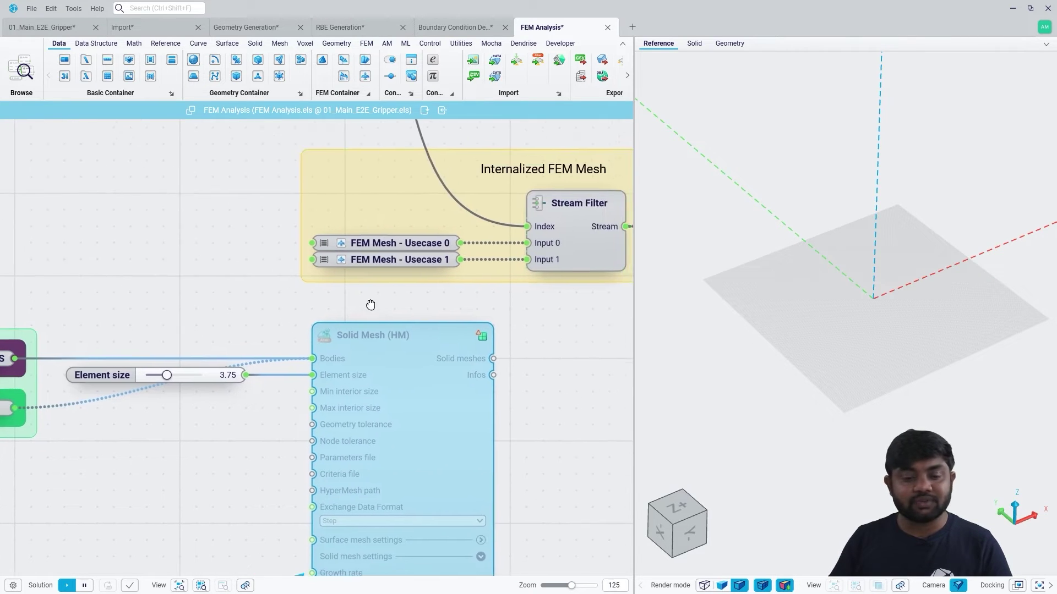
pyautogui.moveTo(431, 306); pyautogui.dragTo(379, 246)
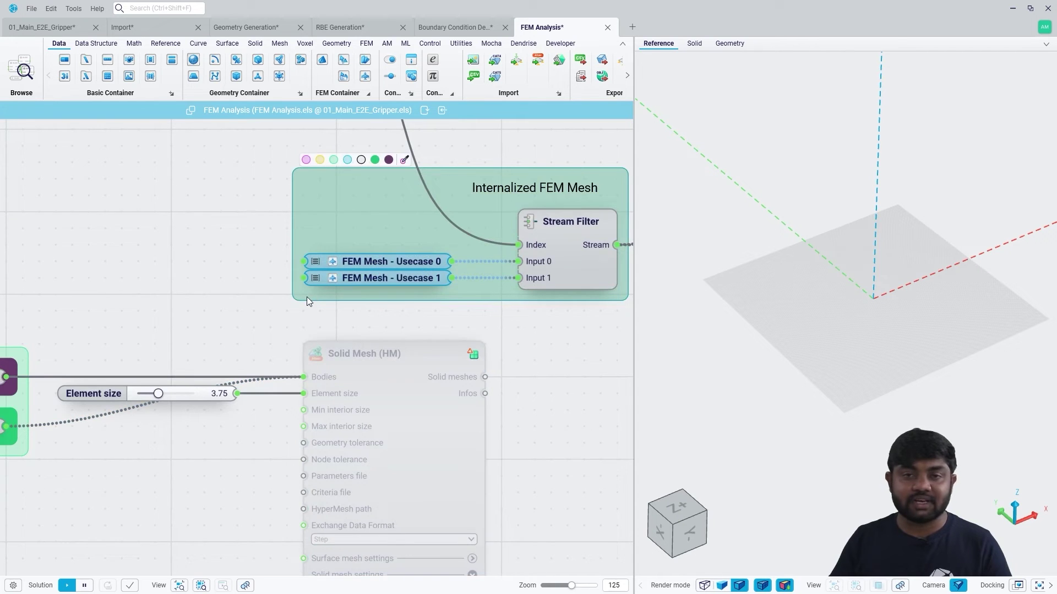
pyautogui.scroll(-3, 306, 296)
pyautogui.moveTo(531, 311); pyautogui.dragTo(65, 355, button='middle')
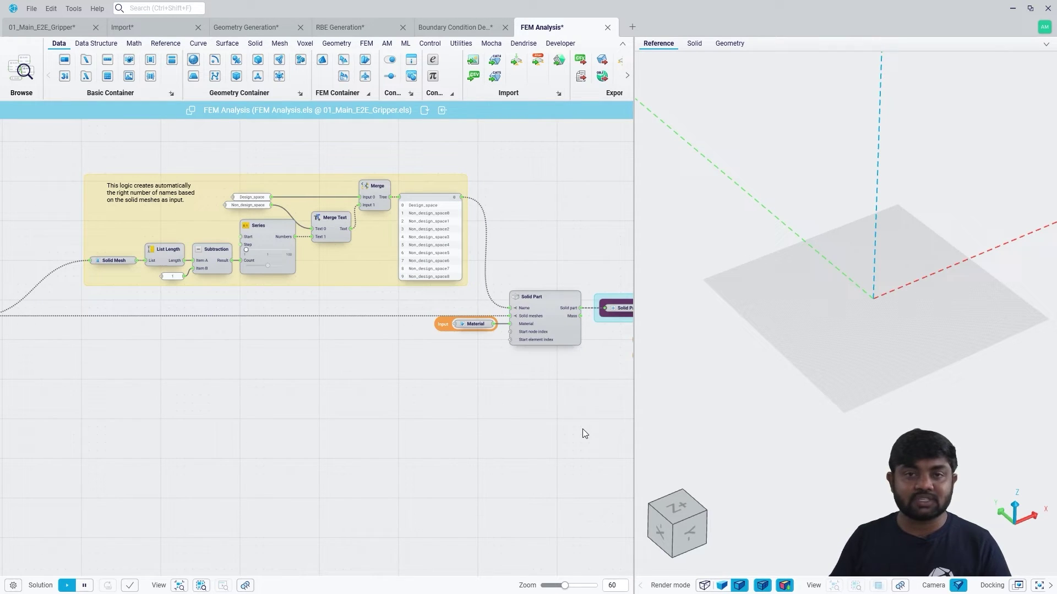
pyautogui.moveTo(579, 438); pyautogui.dragTo(288, 406, button='middle')
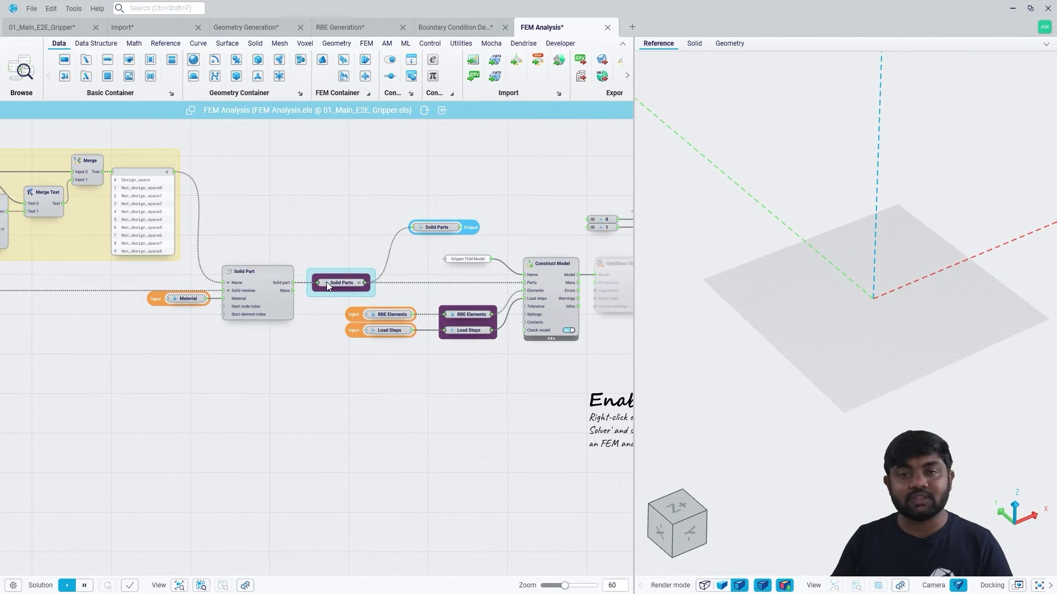
# Examine the Solid Parts, RBE Elements and Load Steps feeding Construct Model, followed by the OptiStruct Solver and Model output
pyautogui.scroll(5, 457, 328)
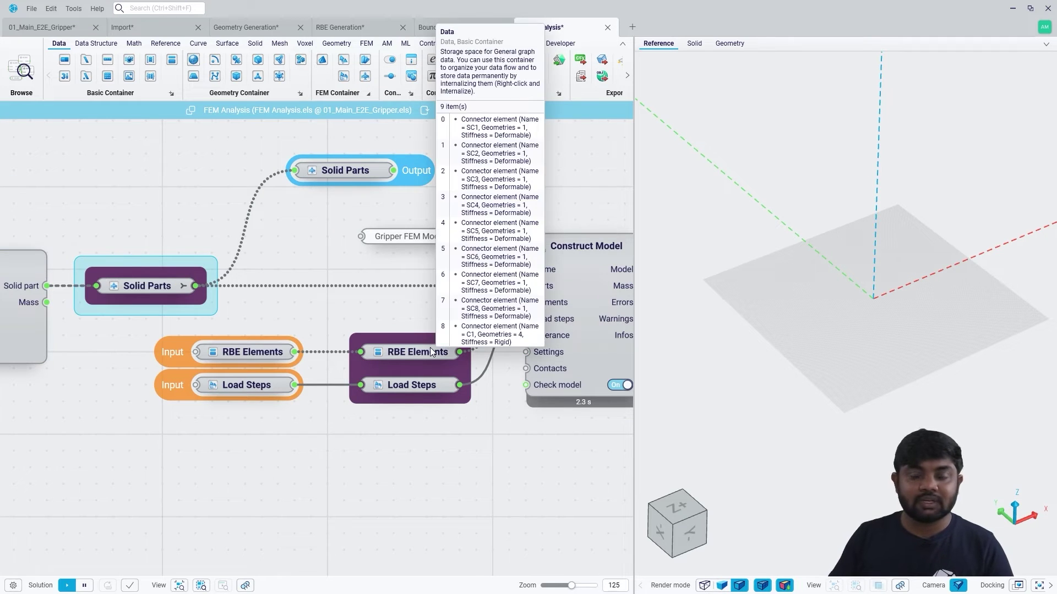
pyautogui.scroll(-2, 400, 365)
pyautogui.hscroll(4, 418, 330)
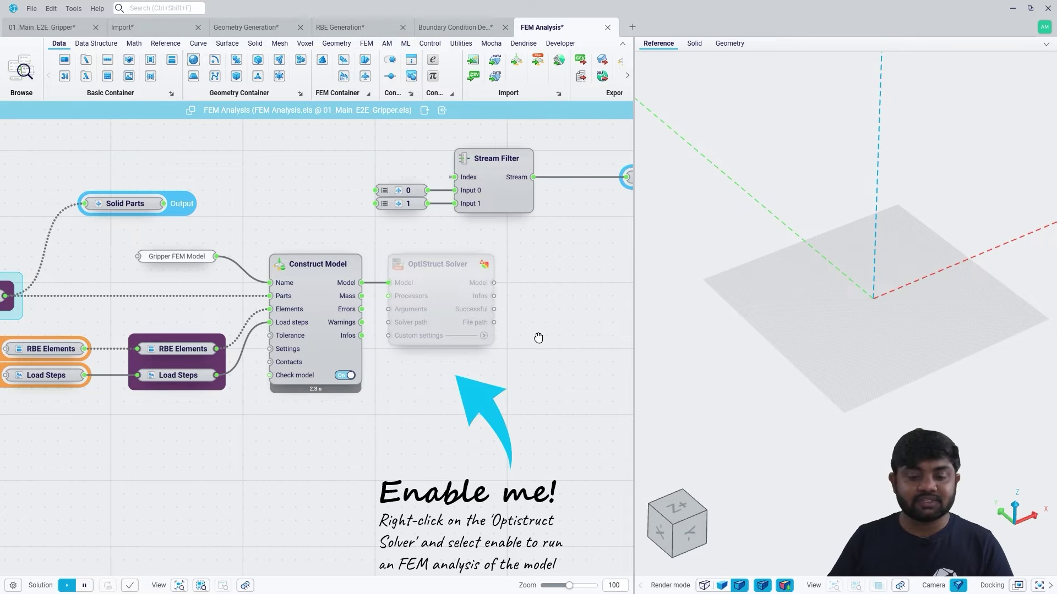
pyautogui.moveTo(545, 341); pyautogui.dragTo(490, 353, button='right')
pyautogui.moveTo(547, 305); pyautogui.dragTo(491, 350, button='right')
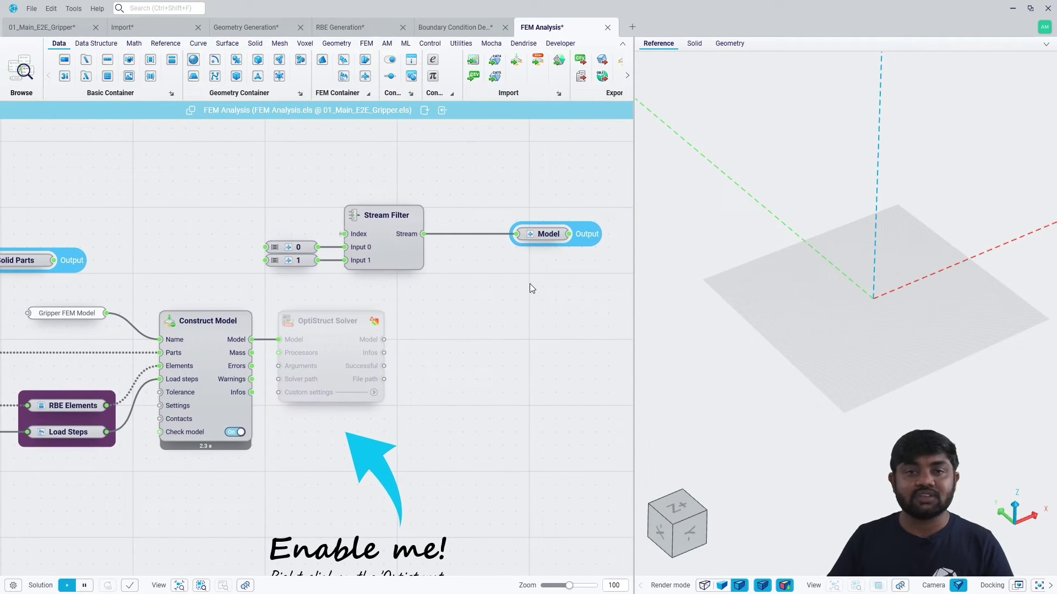
# Return to the 01_Main_E2E_Gripper file and preview the Model View component's LCFZ element stress result in the 3D view
pyautogui.click(53, 22)
pyautogui.moveTo(417, 268); pyautogui.dragTo(345, 205, button='right')
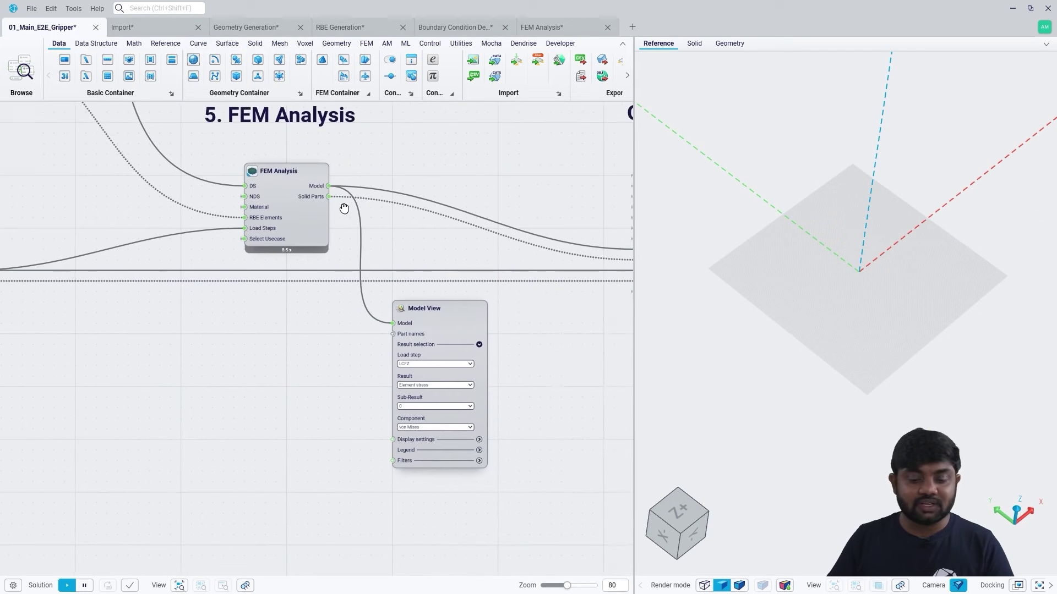
pyautogui.click(439, 306)
pyautogui.click(557, 340)
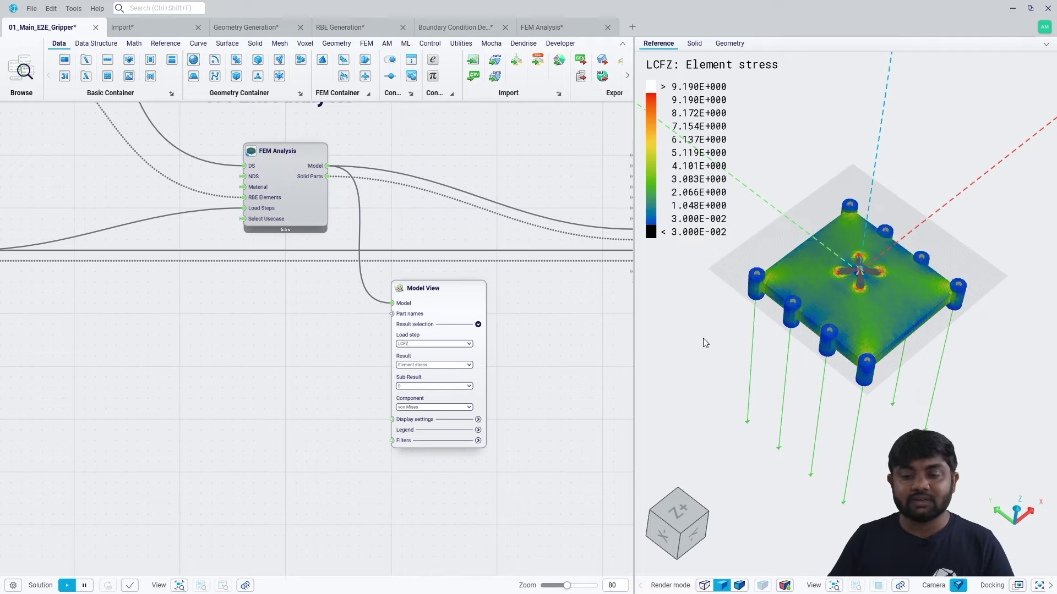
# Review the result types offered by the Model View component, keep Element stress, and hide the component's preview
pyautogui.scroll(3, 472, 351)
pyautogui.click(411, 373)
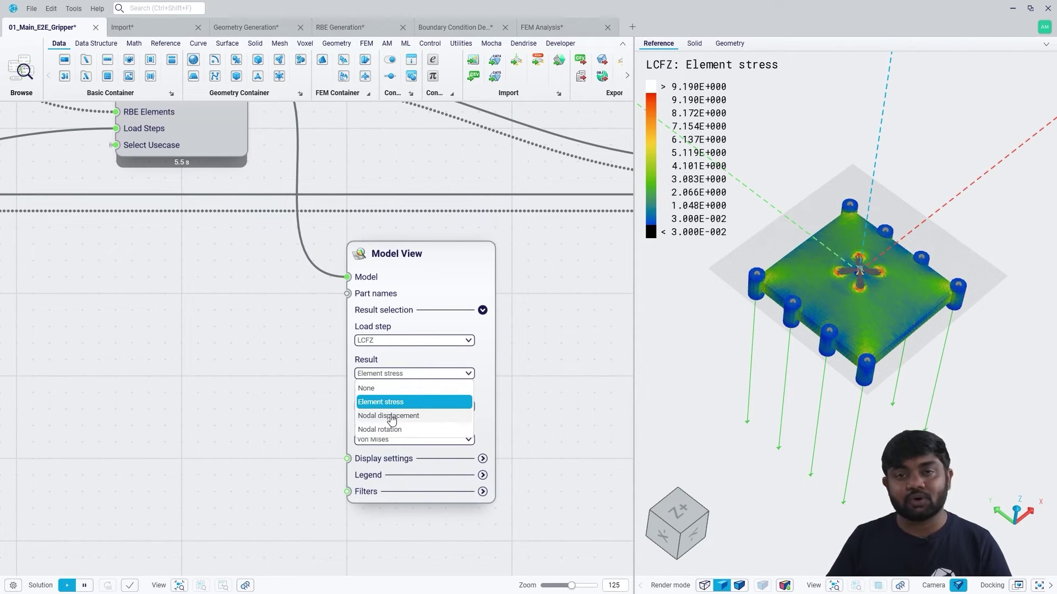
pyautogui.click(527, 398)
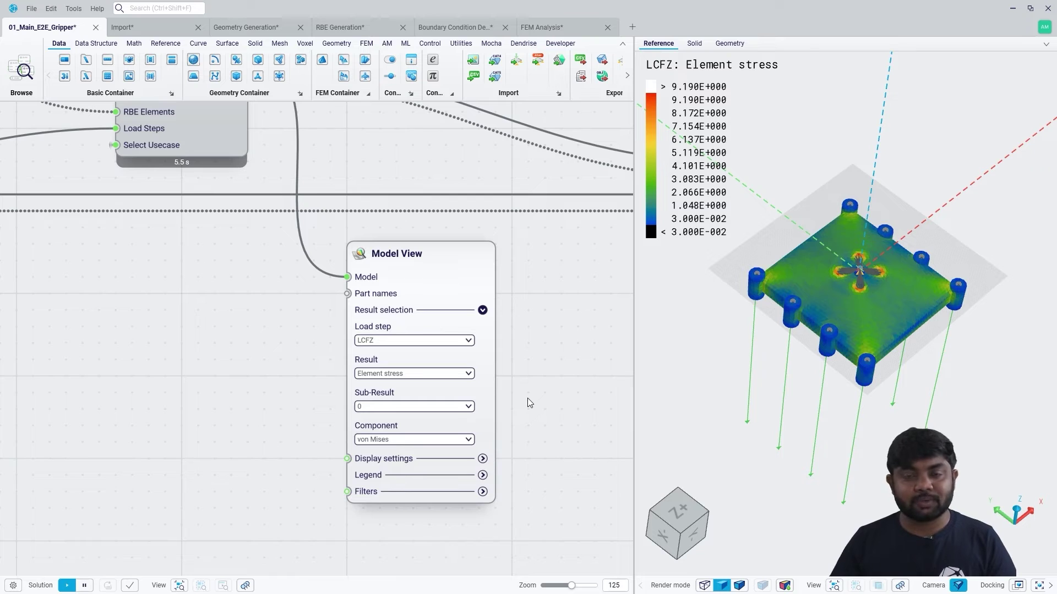
pyautogui.click(452, 268)
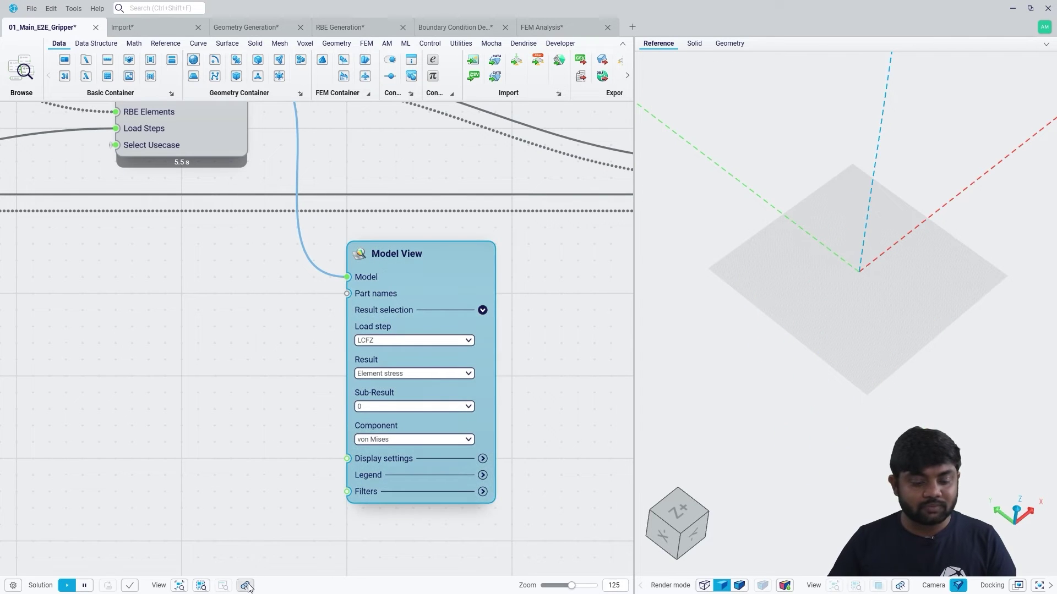
# Go to section 6, Topology Optimization, and review the Optimization Solver choices, keeping HxGN Emendate
pyautogui.click(245, 584)
pyautogui.click(209, 495)
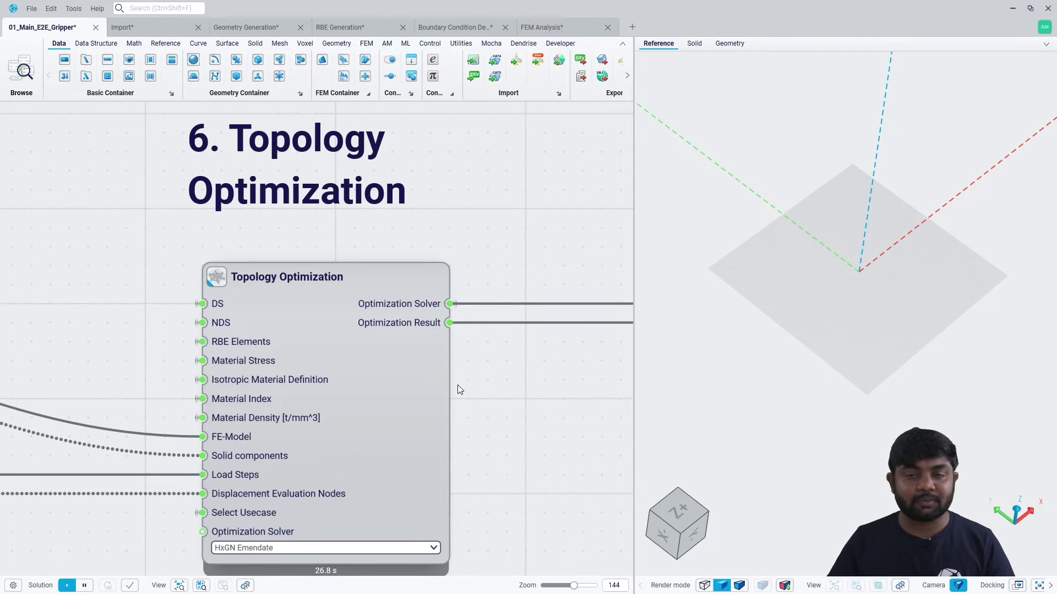
pyautogui.scroll(-3, 457, 384)
pyautogui.click(255, 407)
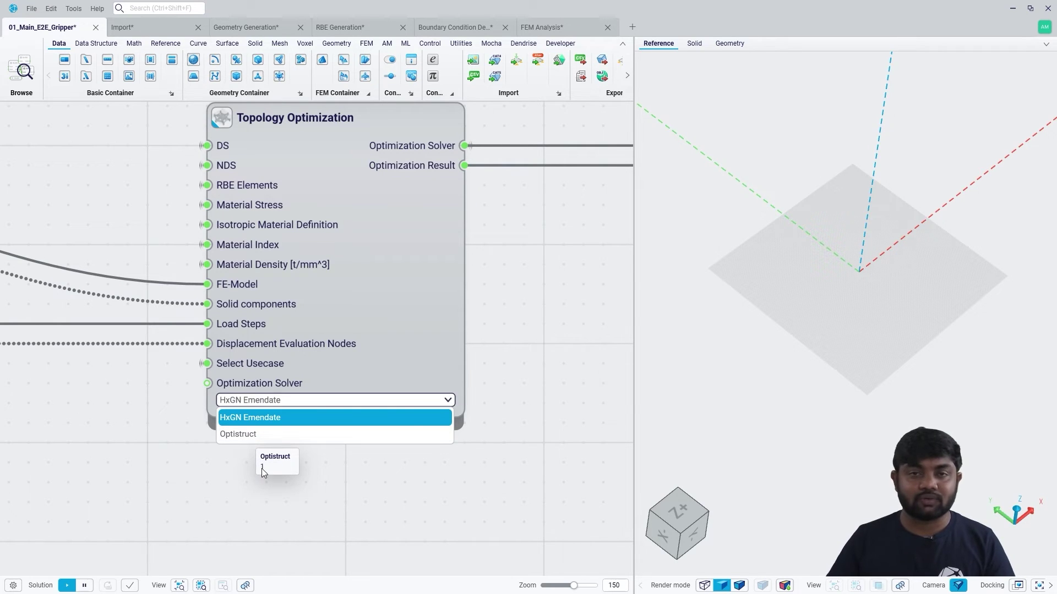
pyautogui.click(262, 469)
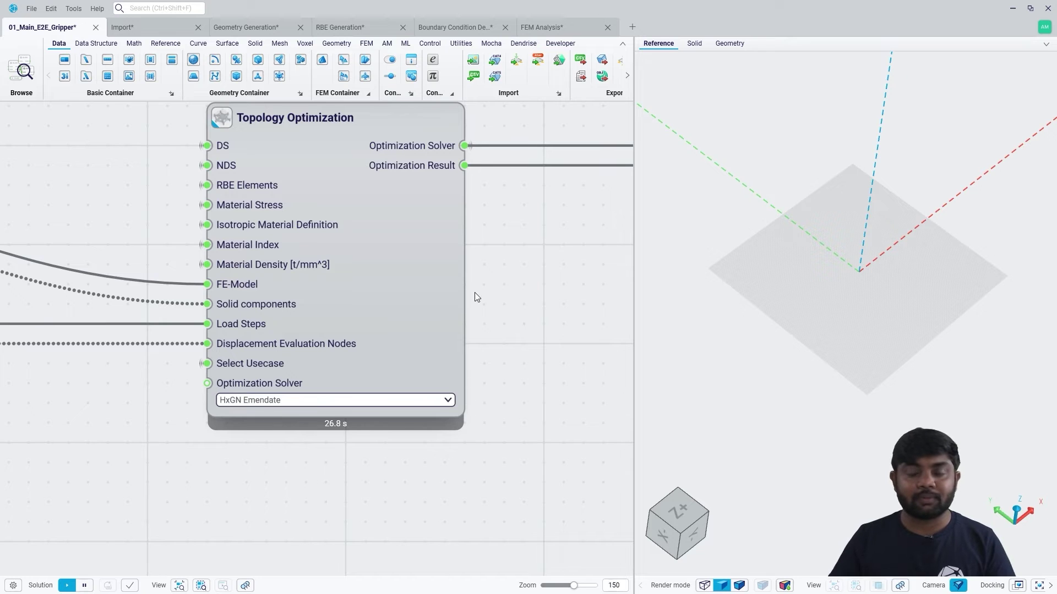
# Open the Topology Optimization component and point out its Option A (HxGN Emendate) and Option B (Optistruct) sections
pyautogui.moveTo(475, 292); pyautogui.dragTo(487, 343, button='middle')
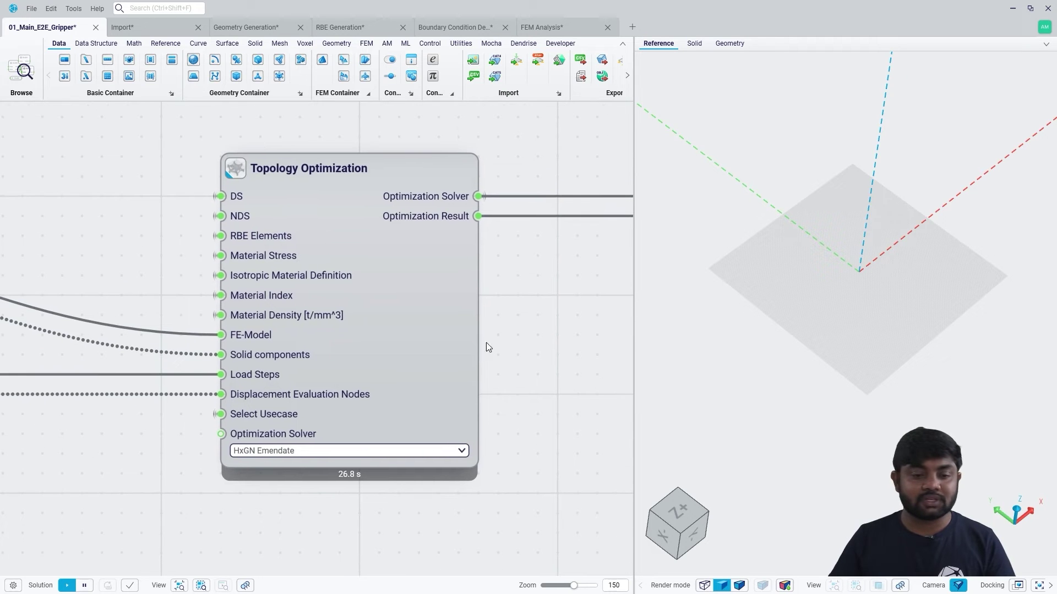
pyautogui.doubleClick(231, 165)
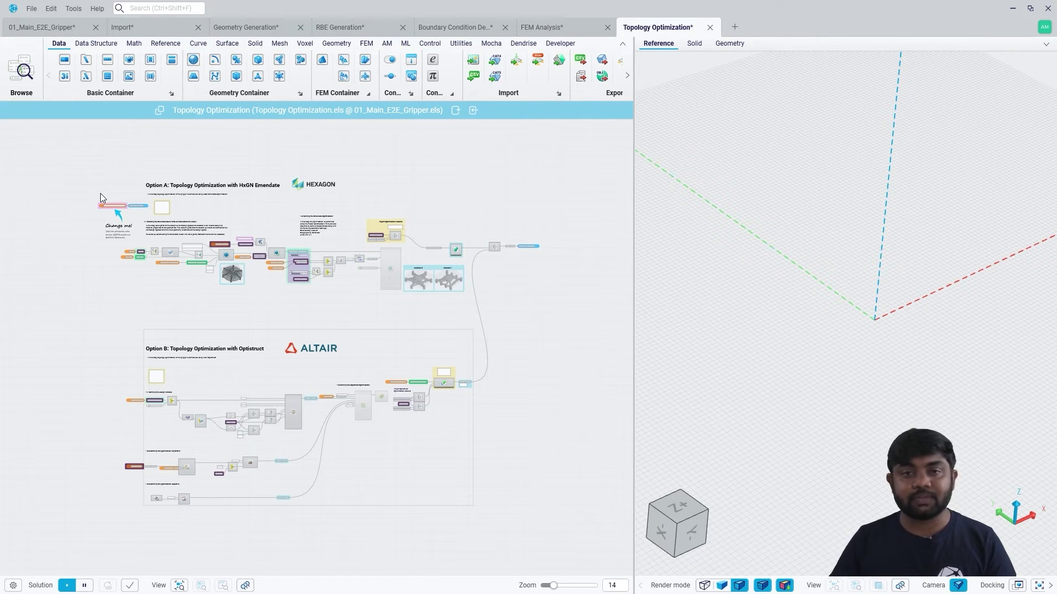
pyautogui.moveTo(79, 173); pyautogui.dragTo(472, 316)
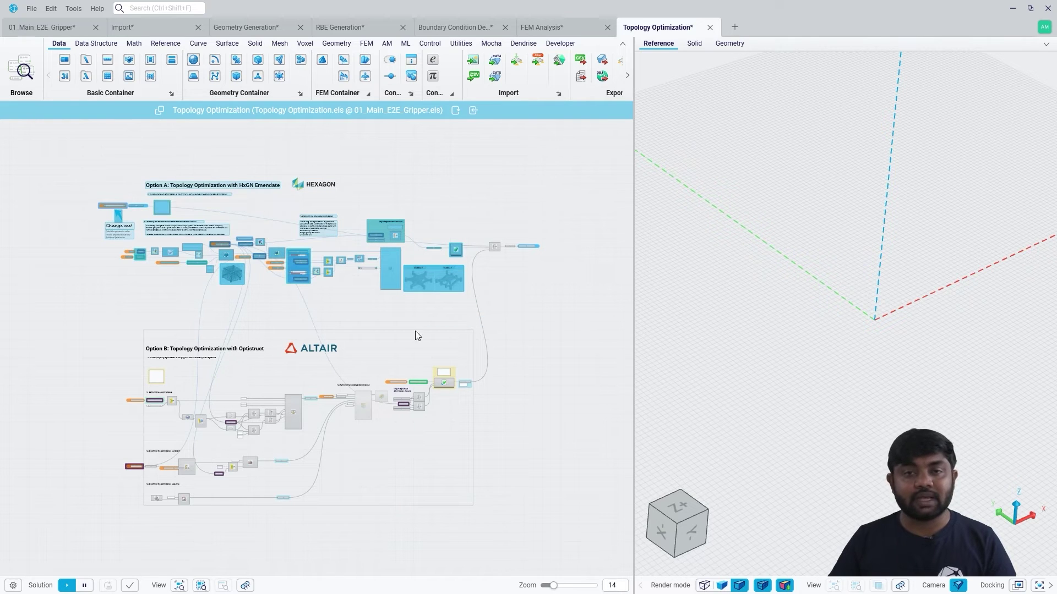
pyautogui.moveTo(102, 316); pyautogui.dragTo(479, 537)
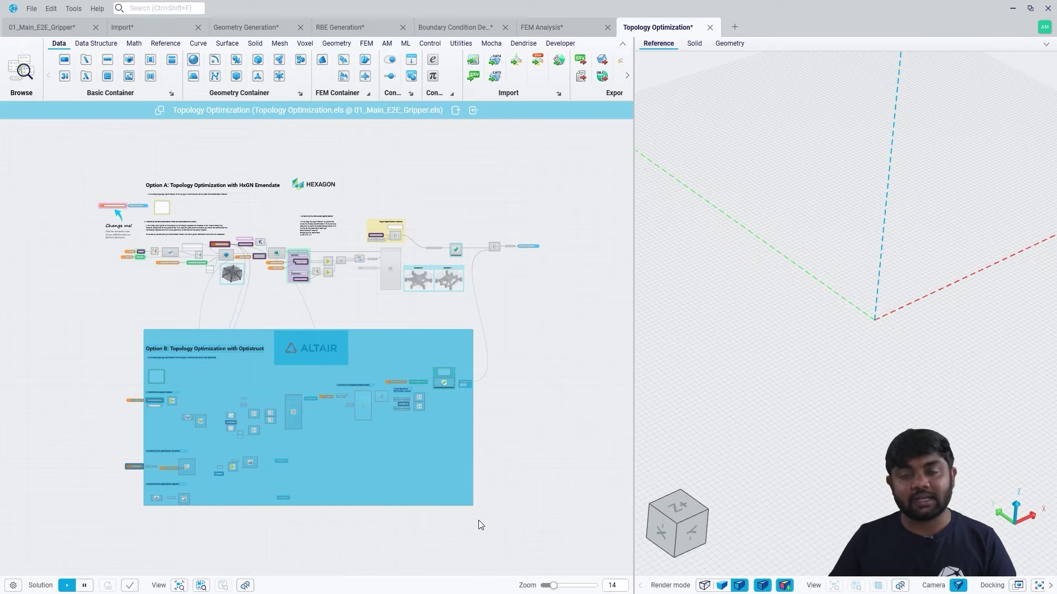
pyautogui.click(510, 463)
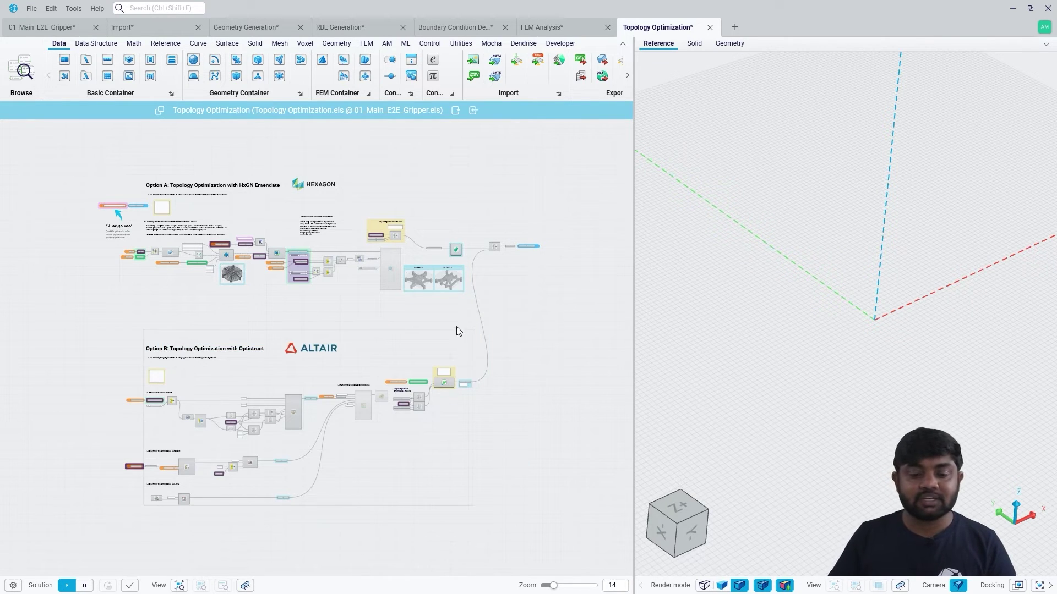
# Examine the imported optimization results and the shared output where Option A and Option B join
pyautogui.scroll(5, 503, 253)
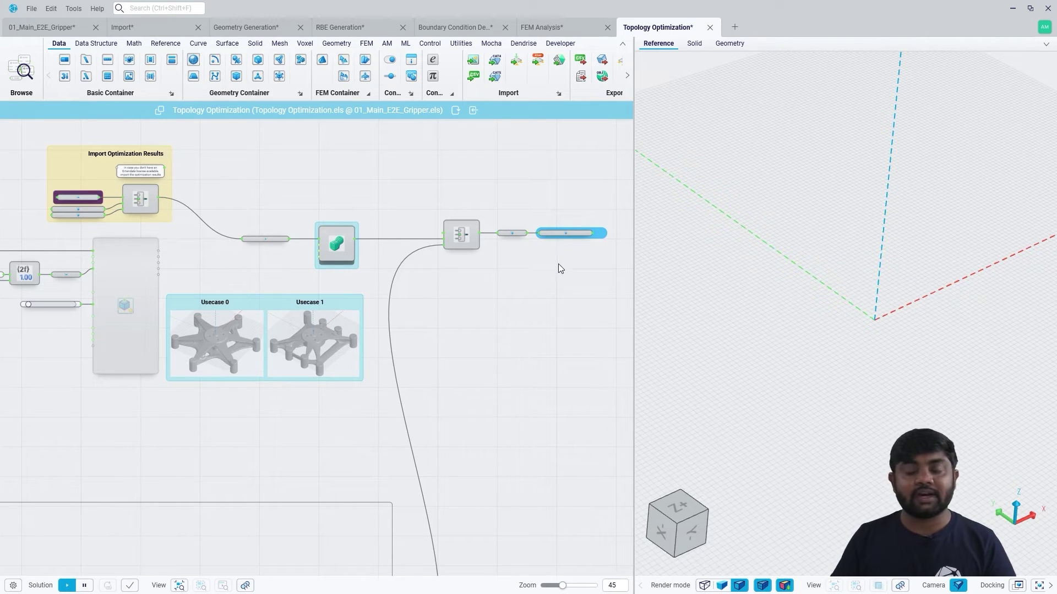
pyautogui.scroll(-5, 557, 315)
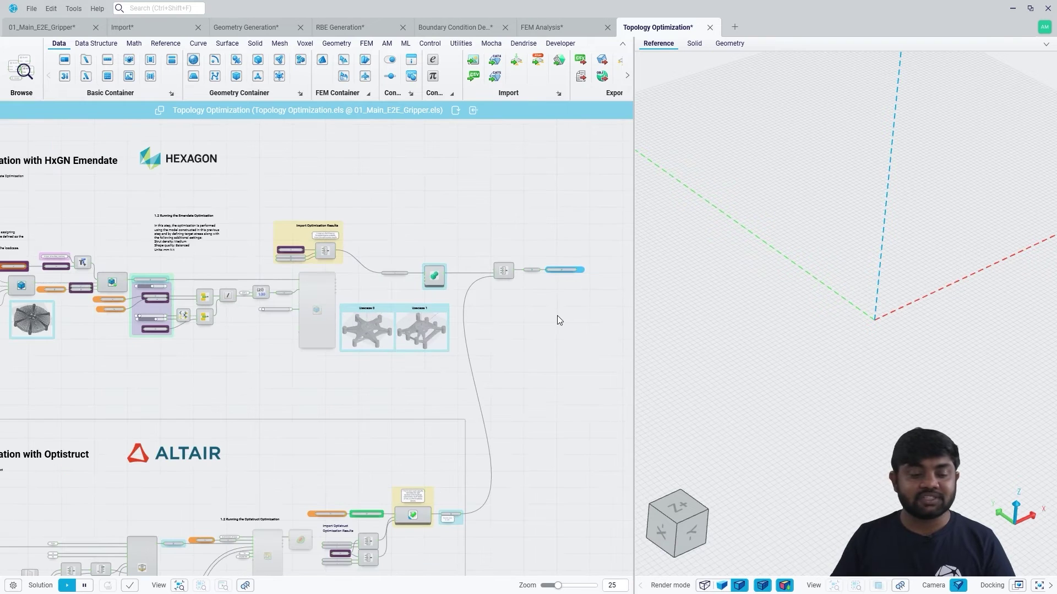
pyautogui.moveTo(146, 345); pyautogui.dragTo(383, 332, button='right')
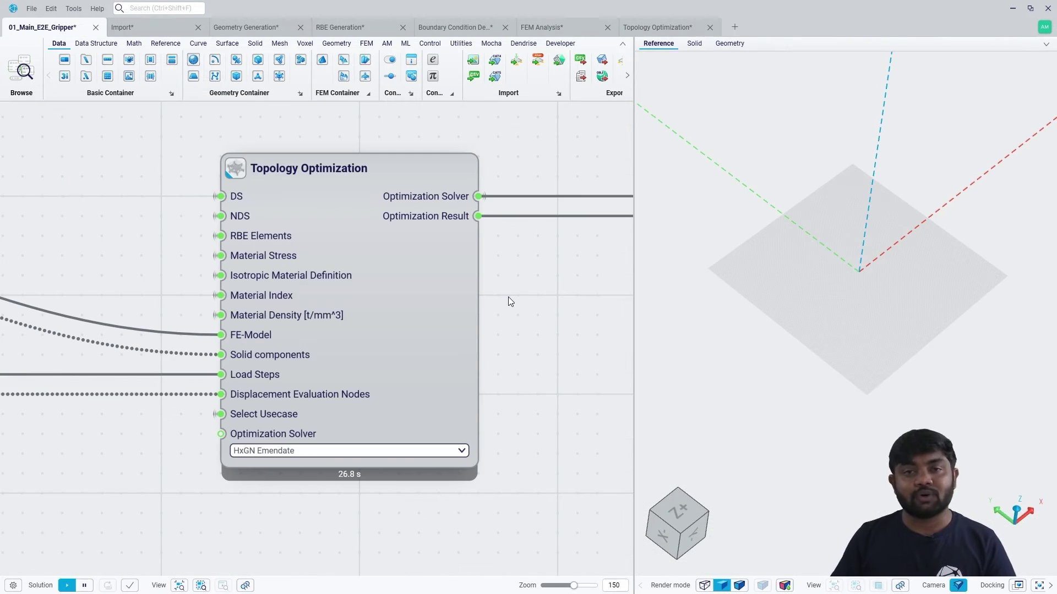
# Preview the Topology Optimization result from the 01_Main_E2E_Gripper file and inspect the optimized gripper body in the 3D view
pyautogui.click(388, 207)
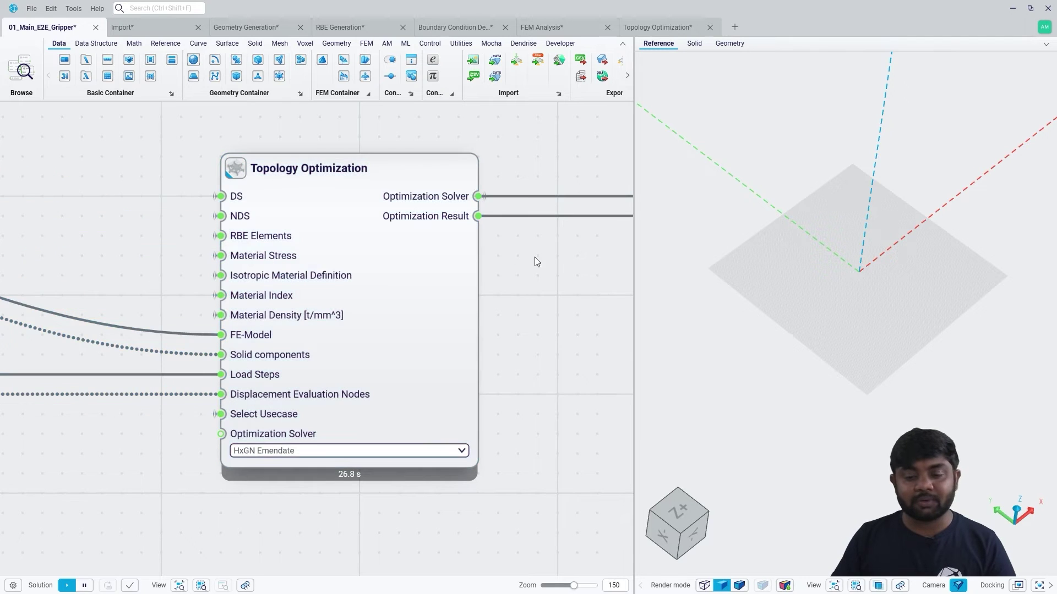
pyautogui.moveTo(765, 305); pyautogui.dragTo(666, 397)
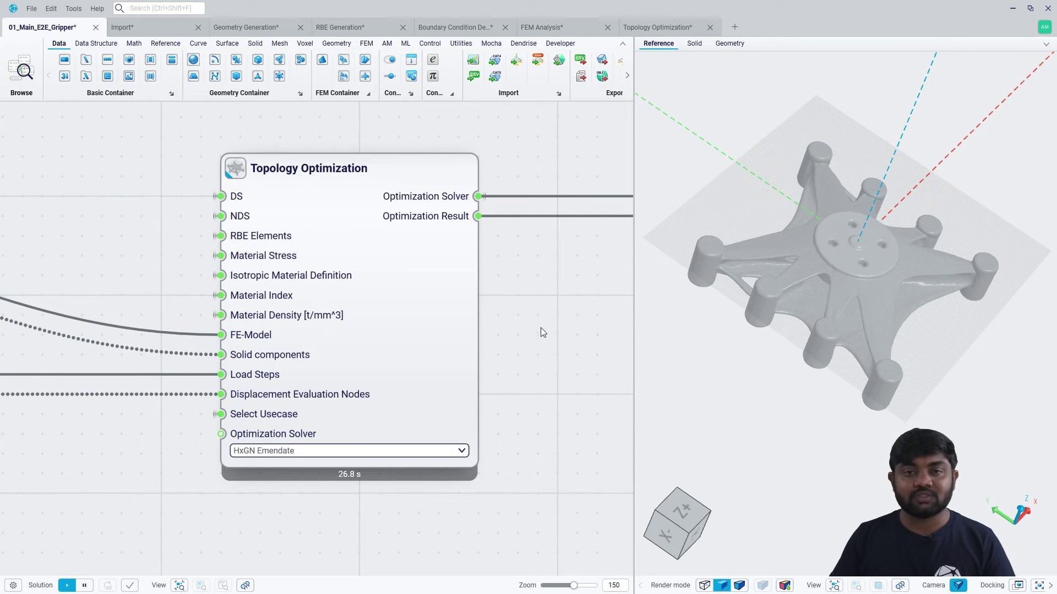
pyautogui.moveTo(540, 328); pyautogui.dragTo(514, 384, button='middle')
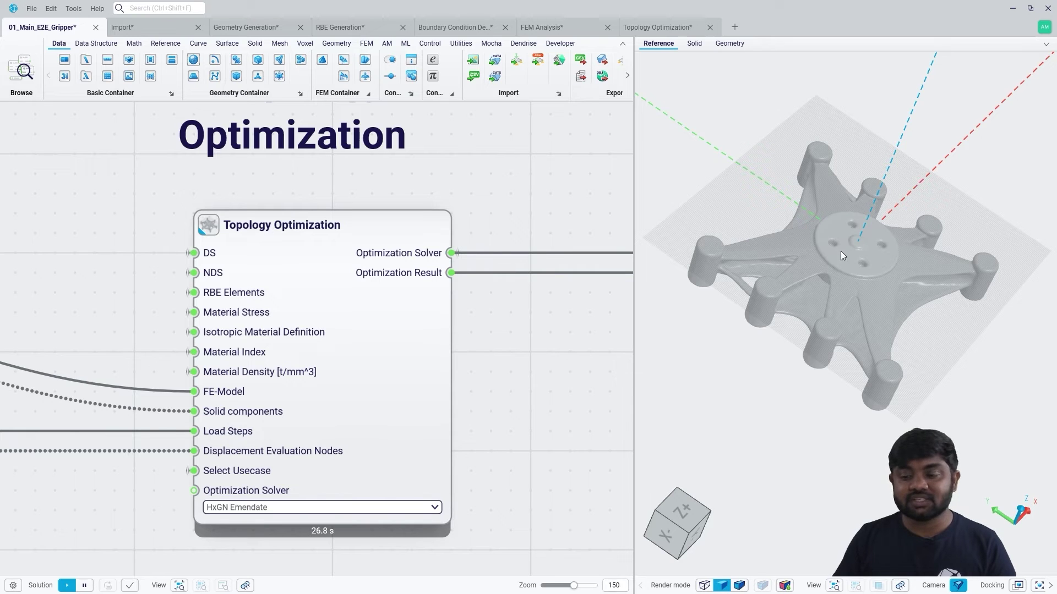
# Hide the Topology Optimization preview and go to section 7, Topology Reconstruction
pyautogui.click(349, 297)
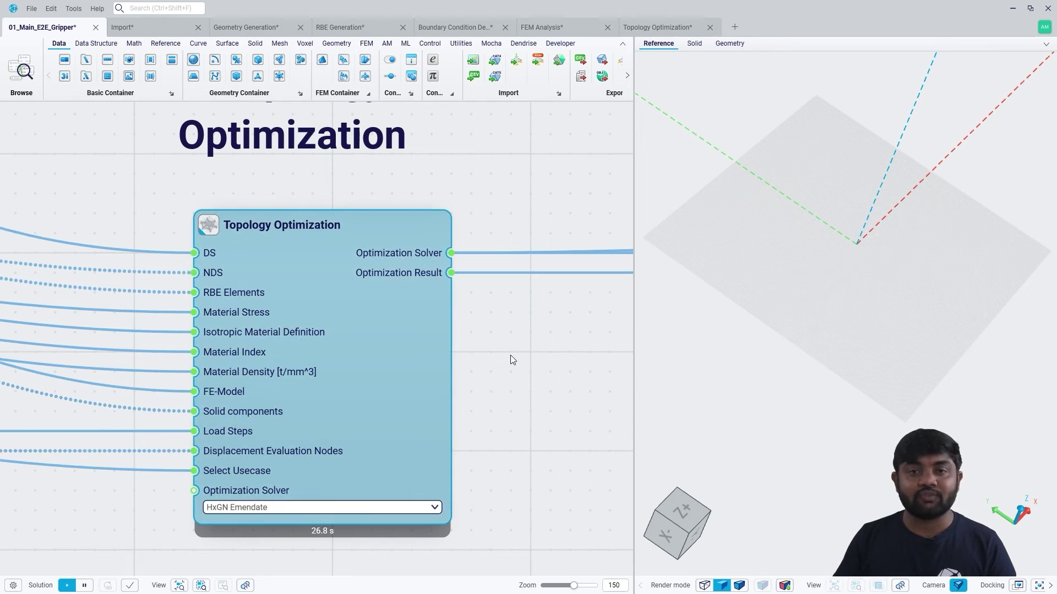
pyautogui.scroll(-1, 528, 368)
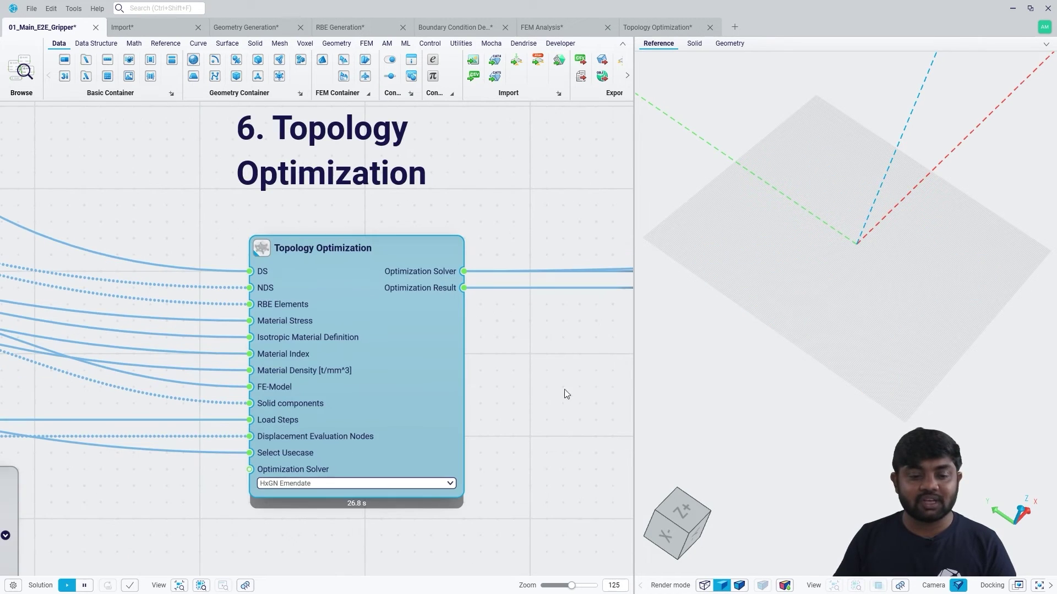
pyautogui.click(246, 585)
pyautogui.click(215, 508)
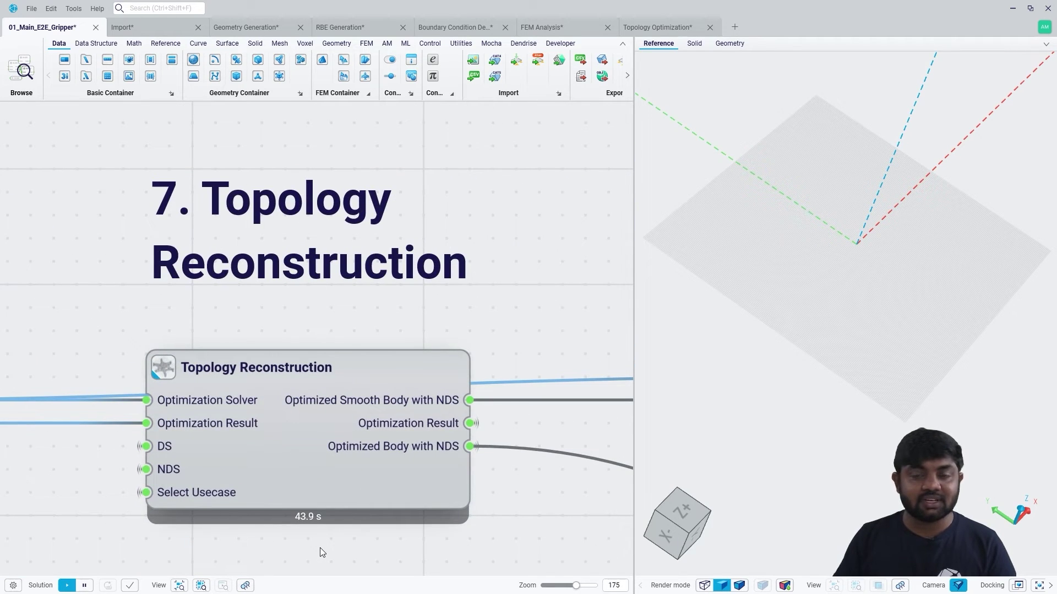
# Open the Topology Reconstruction component and examine its voxelization and quad remeshing section
pyautogui.doubleClick(164, 371)
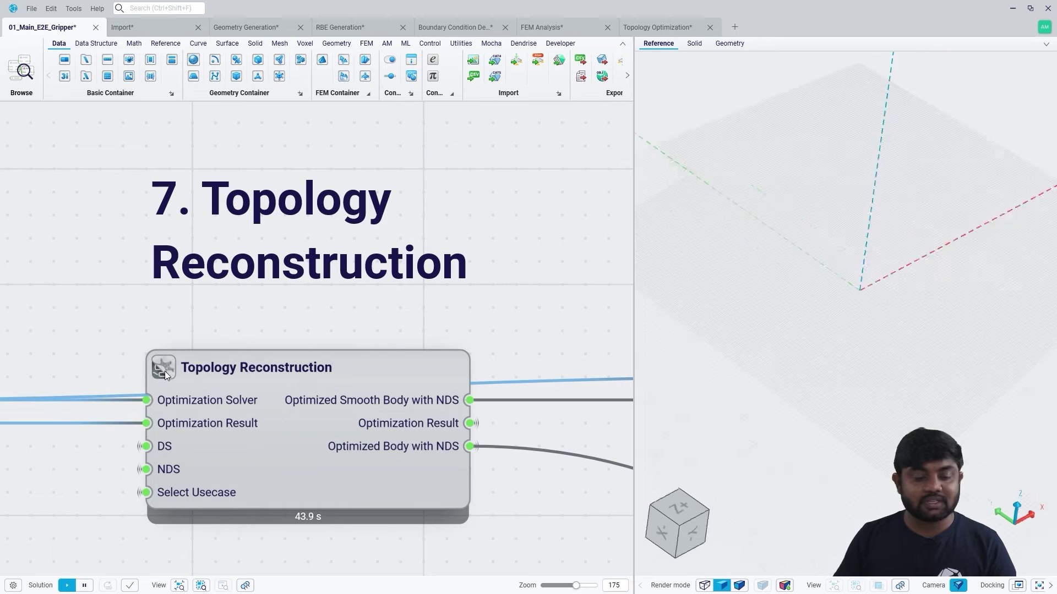
pyautogui.scroll(5, 352, 472)
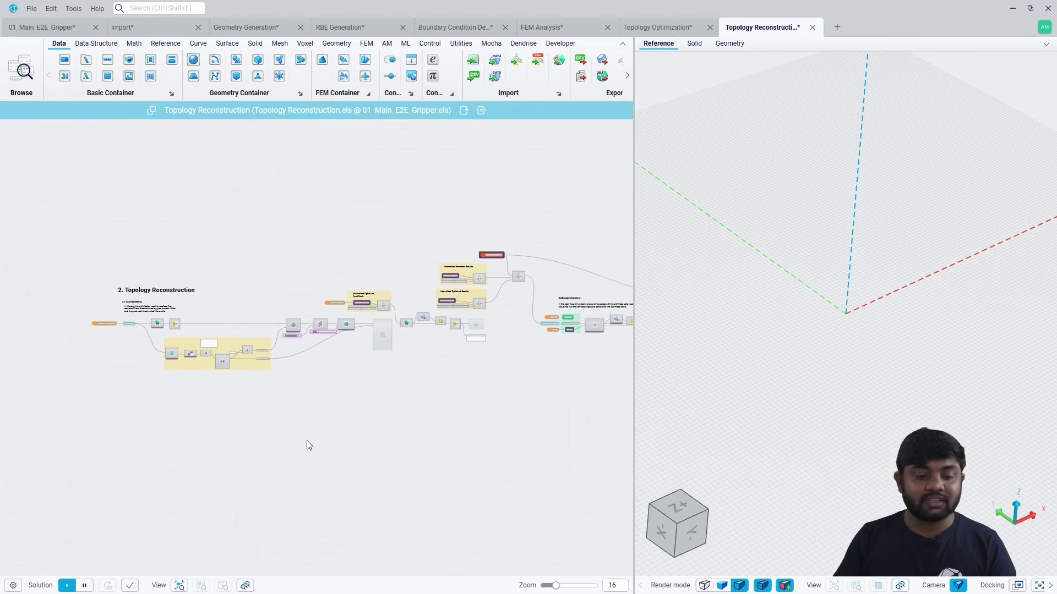
pyautogui.moveTo(439, 368); pyautogui.dragTo(239, 356, button='right')
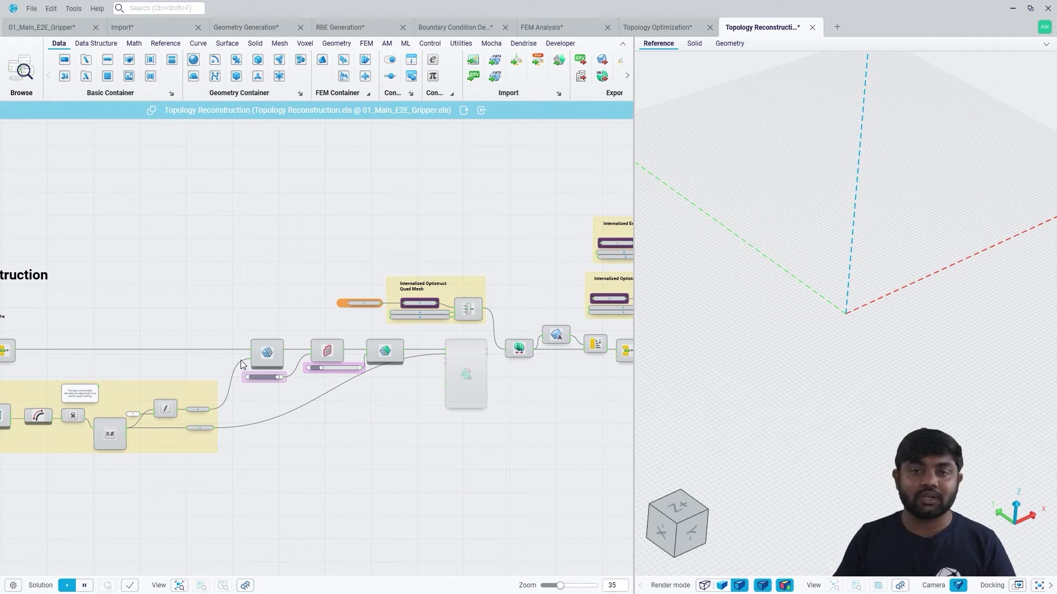
pyautogui.moveTo(168, 371); pyautogui.dragTo(229, 357, button='right')
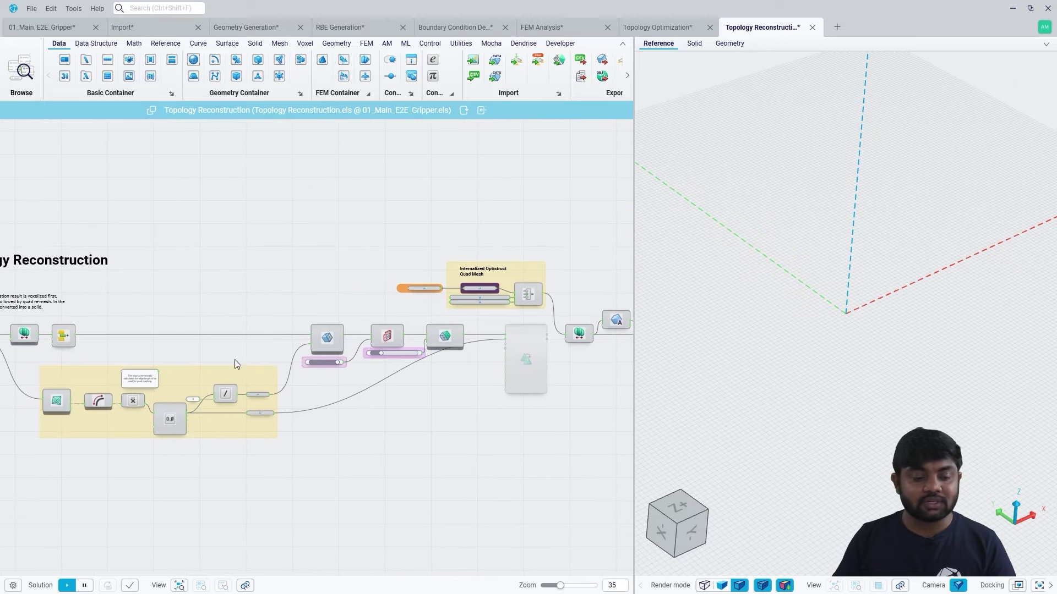
# Examine the voxel-to-mesh chain and the Internalized Optistruct Quad Mesh group, and return to the 01_Main_E2E_Gripper file
pyautogui.scroll(5, 336, 348)
pyautogui.moveTo(444, 368); pyautogui.dragTo(179, 417, button='right')
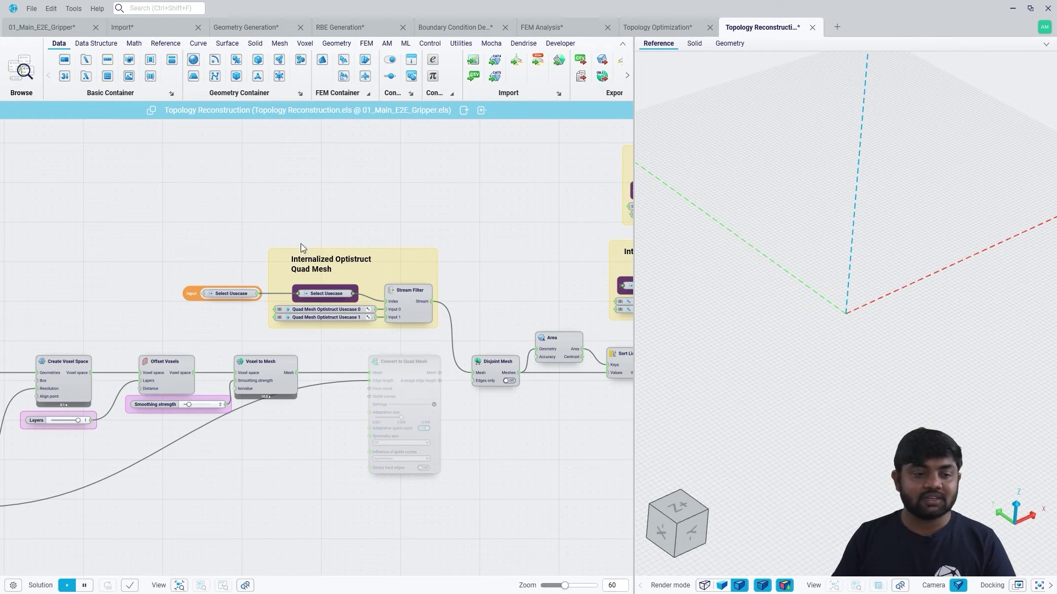
pyautogui.click(52, 29)
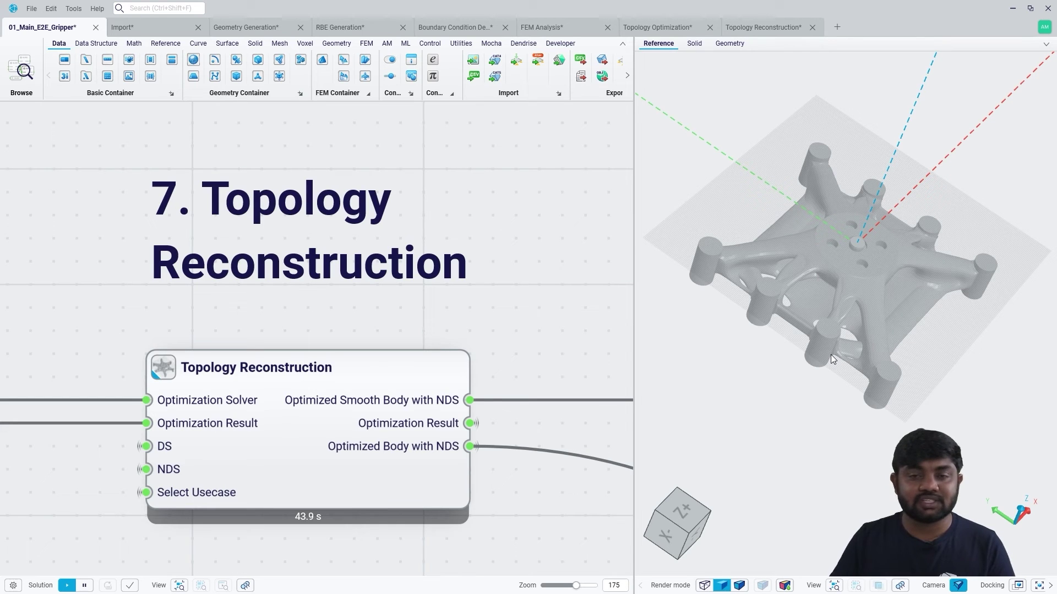
# Go to section 8, Pathfinder and Pipe Construction, and hide the reconstructed gripper body in the 3D view
pyautogui.click(245, 585)
pyautogui.click(227, 535)
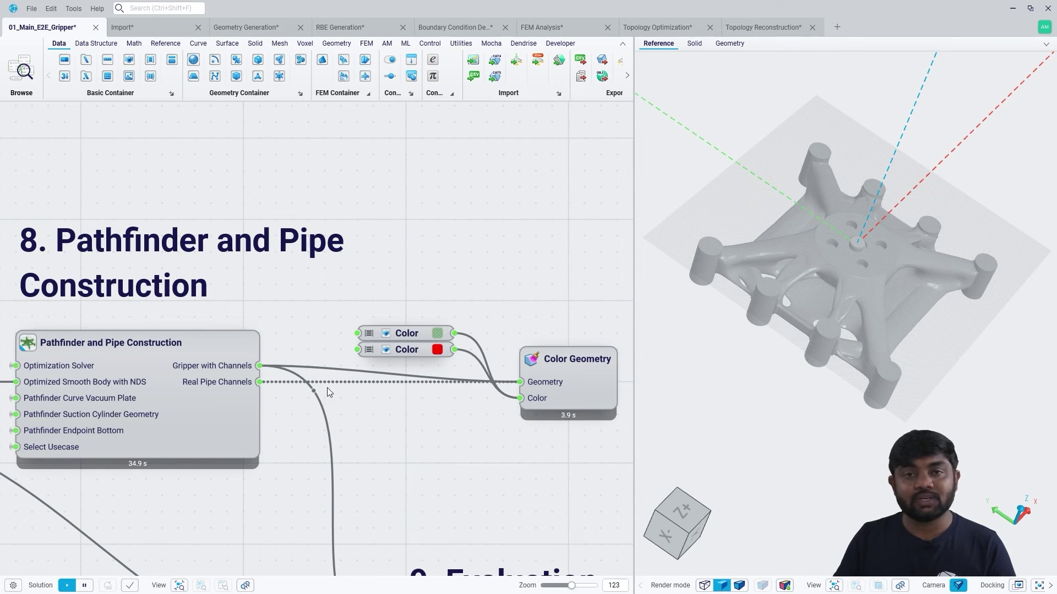
pyautogui.moveTo(337, 389); pyautogui.dragTo(358, 380, button='right')
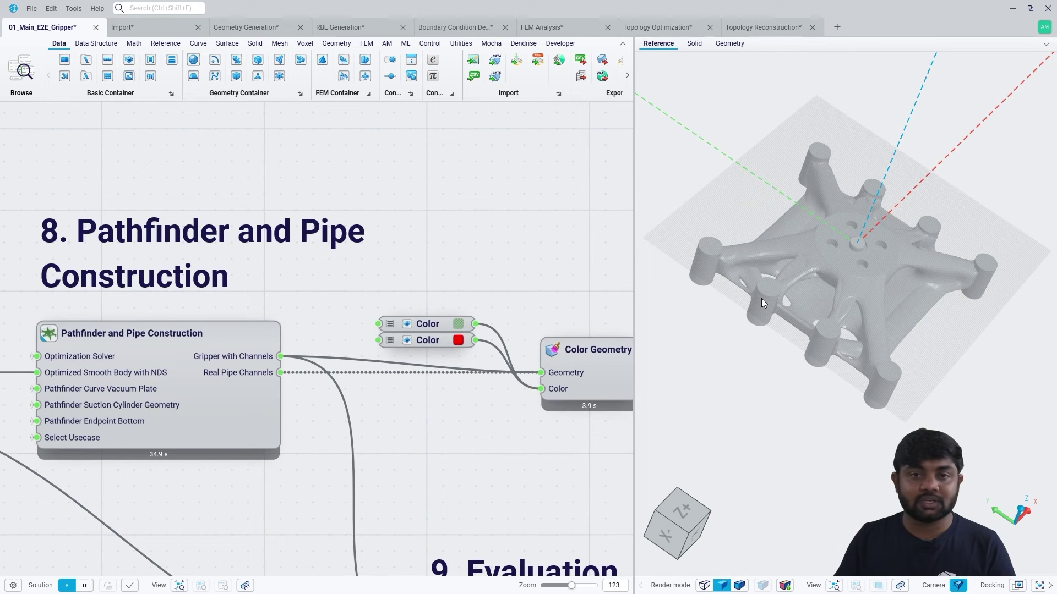
pyautogui.click(750, 282)
pyautogui.press('h')
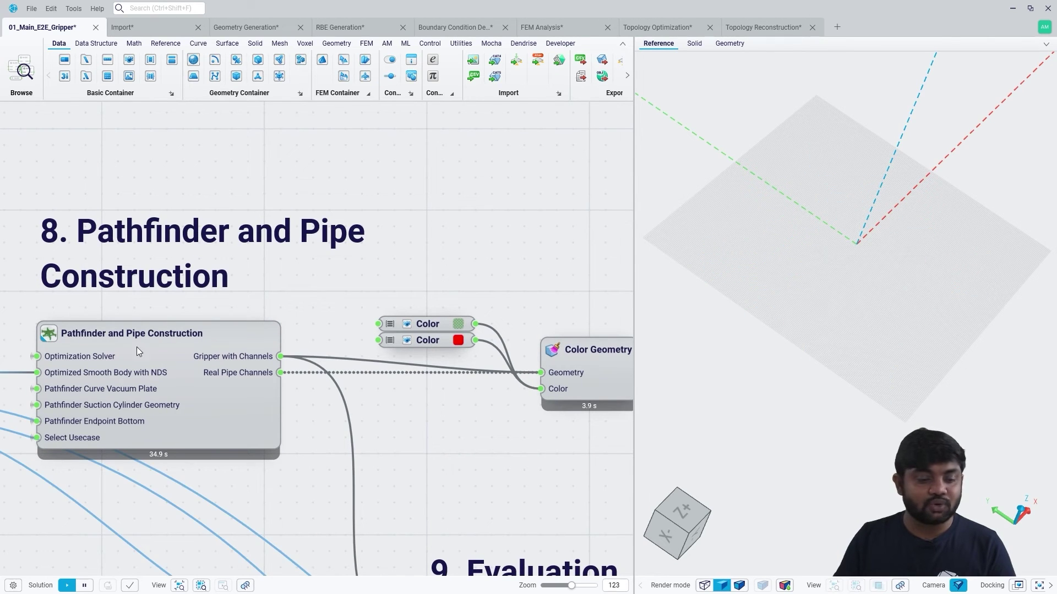
# Open the Pathfinder and Pipe Construction component and go to the input group of step 3.2, Use Pathfinder to Construct the Paths
pyautogui.doubleClick(49, 336)
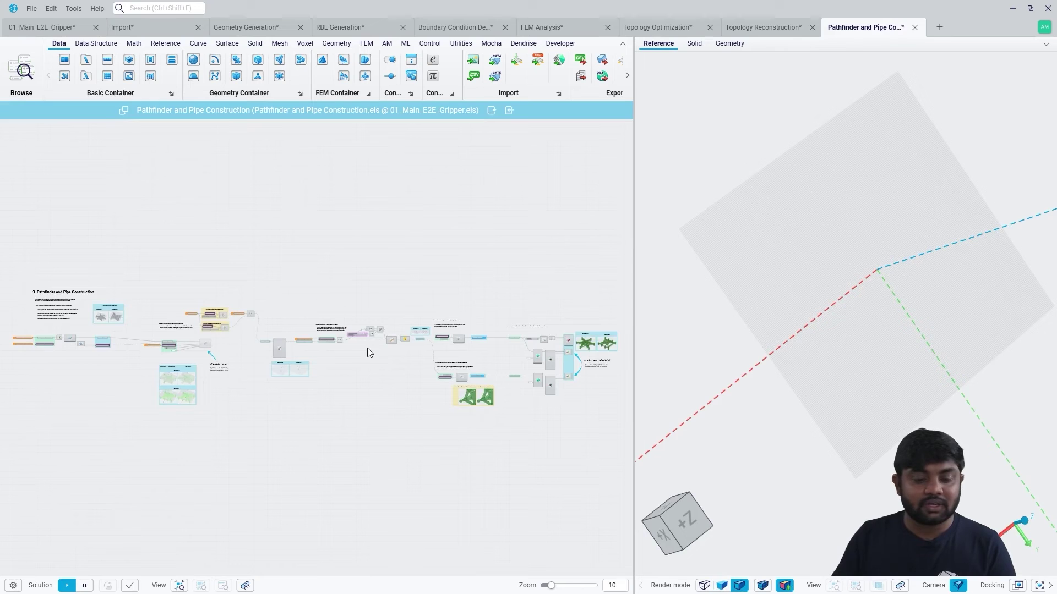
pyautogui.scroll(10, 98, 363)
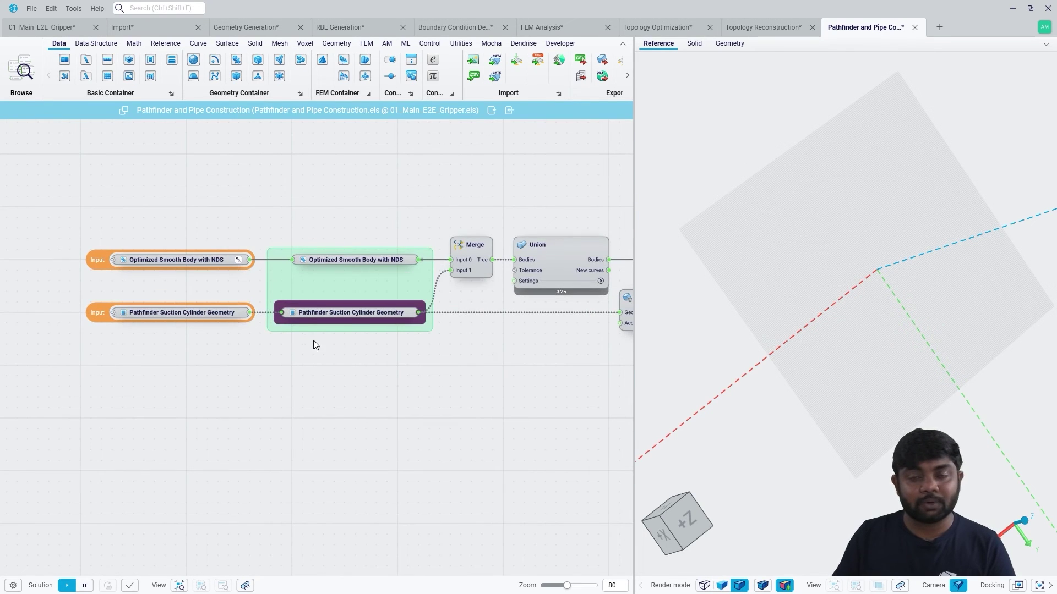
pyautogui.scroll(-5, 205, 377)
pyautogui.moveTo(550, 393); pyautogui.dragTo(22, 357, button='right')
pyautogui.scroll(10, 349, 252)
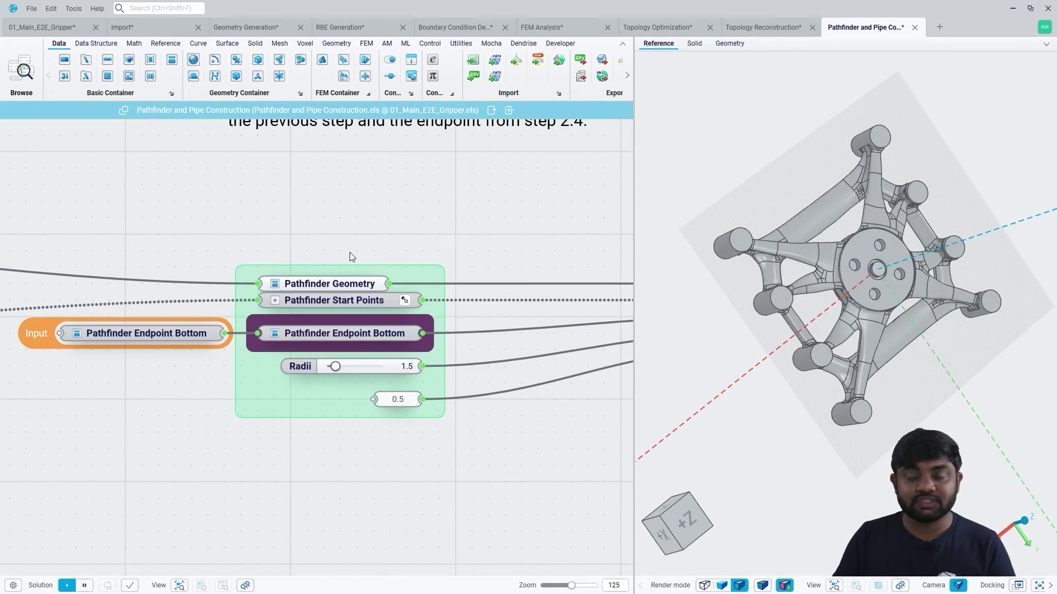
# Inspect the Pathfinder Start Points and Pathfinder Endpoint Bottom on the gripper in wireframe render mode
pyautogui.click(349, 299)
pyautogui.click(705, 587)
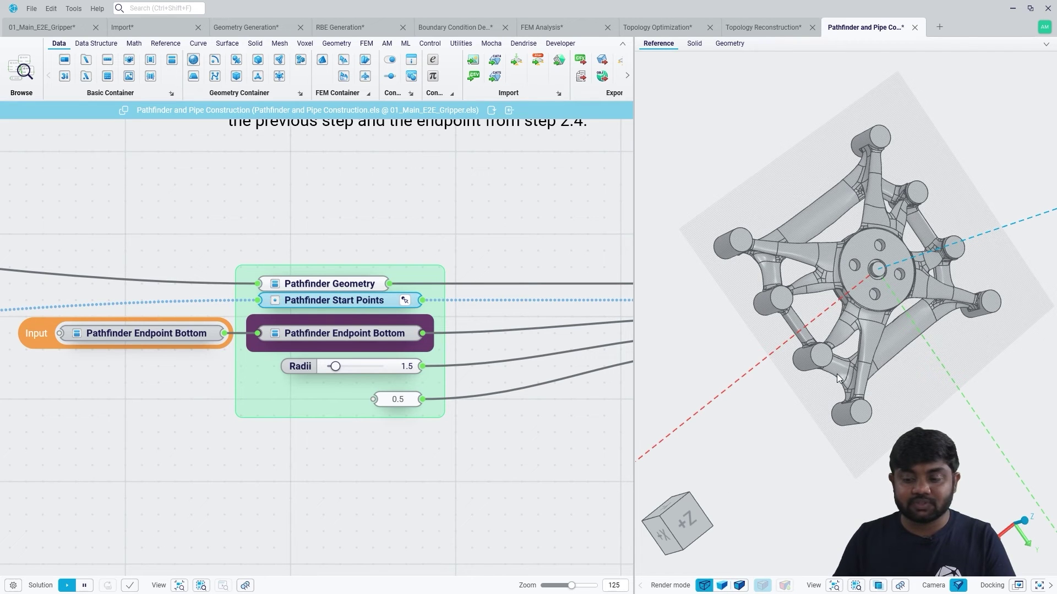
pyautogui.scroll(2, 827, 359)
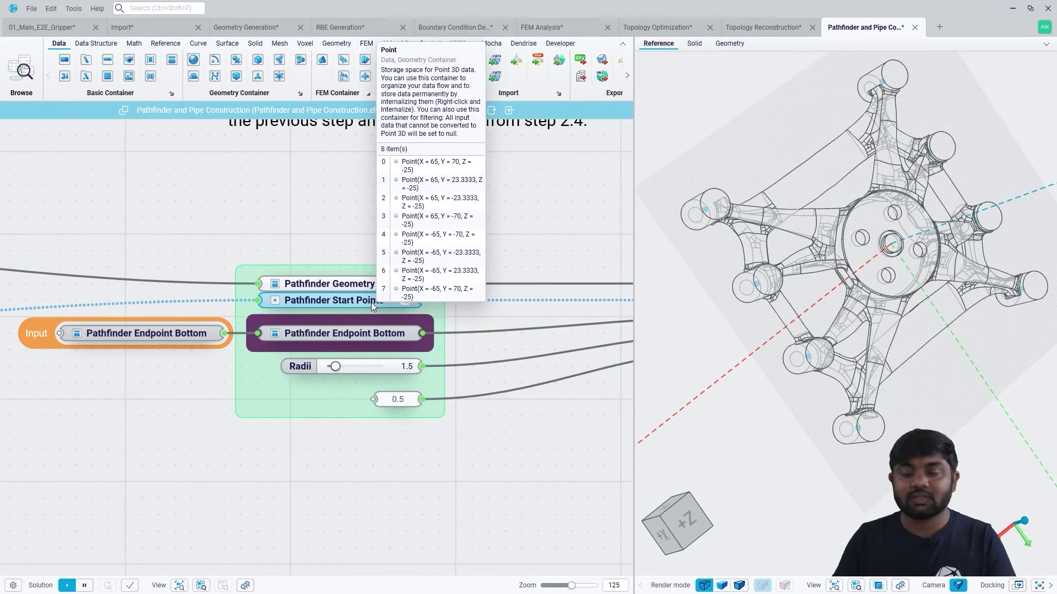
pyautogui.click(372, 334)
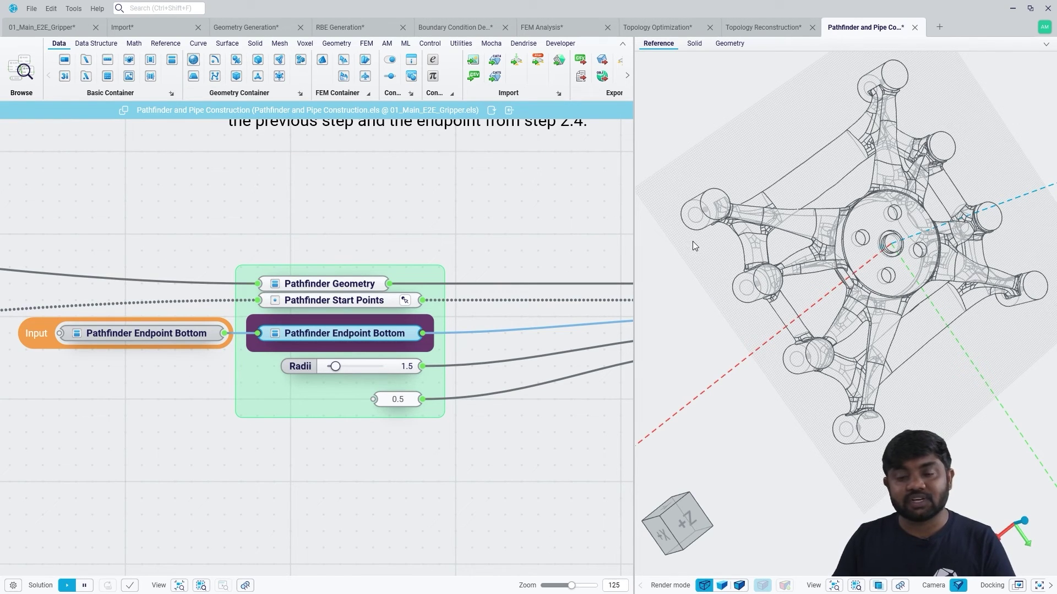
pyautogui.moveTo(893, 250); pyautogui.dragTo(884, 250, button='middle')
pyautogui.scroll(-1, 291, 429)
pyautogui.scroll(-2, 288, 428)
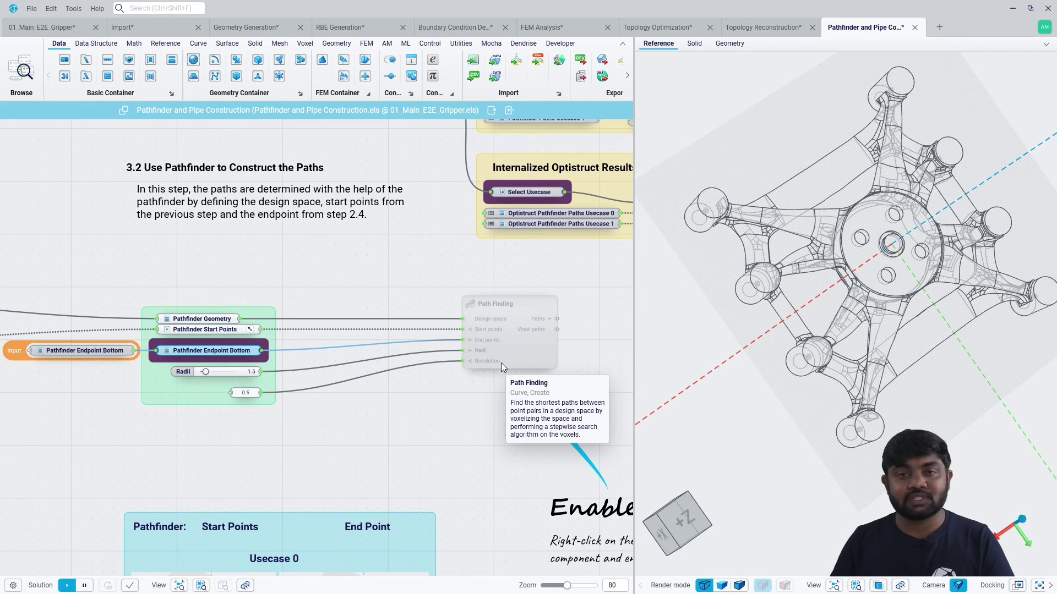
# Examine the pipe construction chain from Path Finding through Clean Curve Network, Sweep and Fill Holes to Pipe Channels
pyautogui.moveTo(559, 395); pyautogui.dragTo(111, 392)
pyautogui.moveTo(538, 422); pyautogui.dragTo(531, 422)
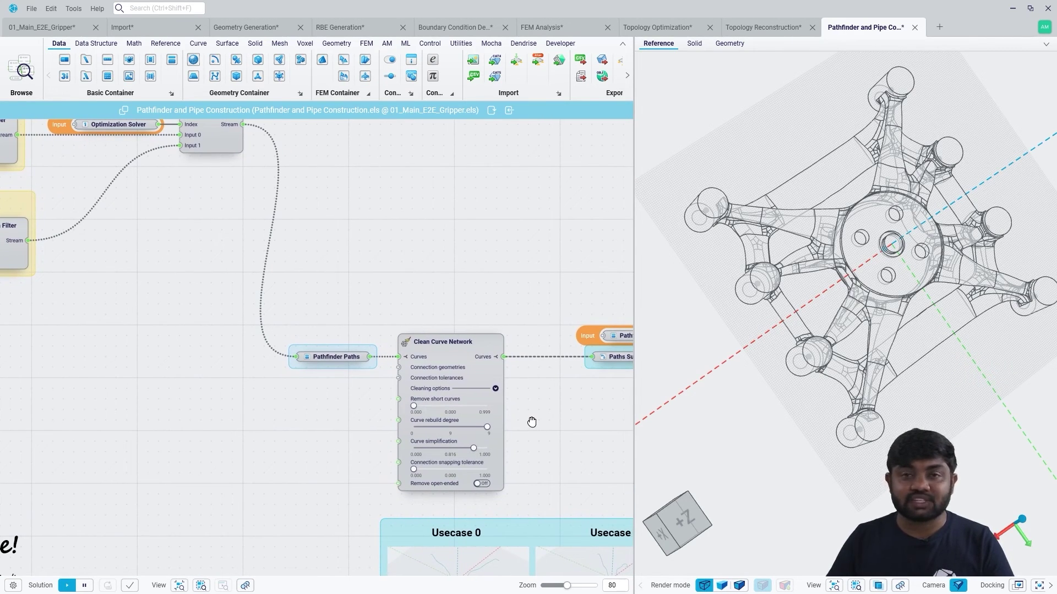
pyautogui.moveTo(531, 422); pyautogui.dragTo(526, 417)
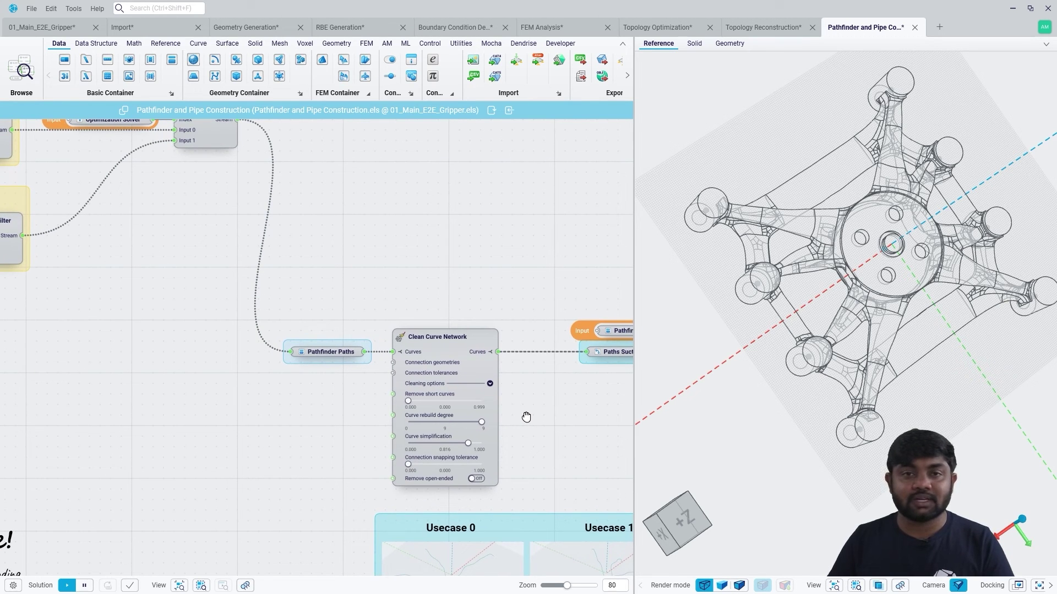
pyautogui.moveTo(526, 417); pyautogui.dragTo(5, 408)
pyautogui.moveTo(621, 414); pyautogui.dragTo(583, 418)
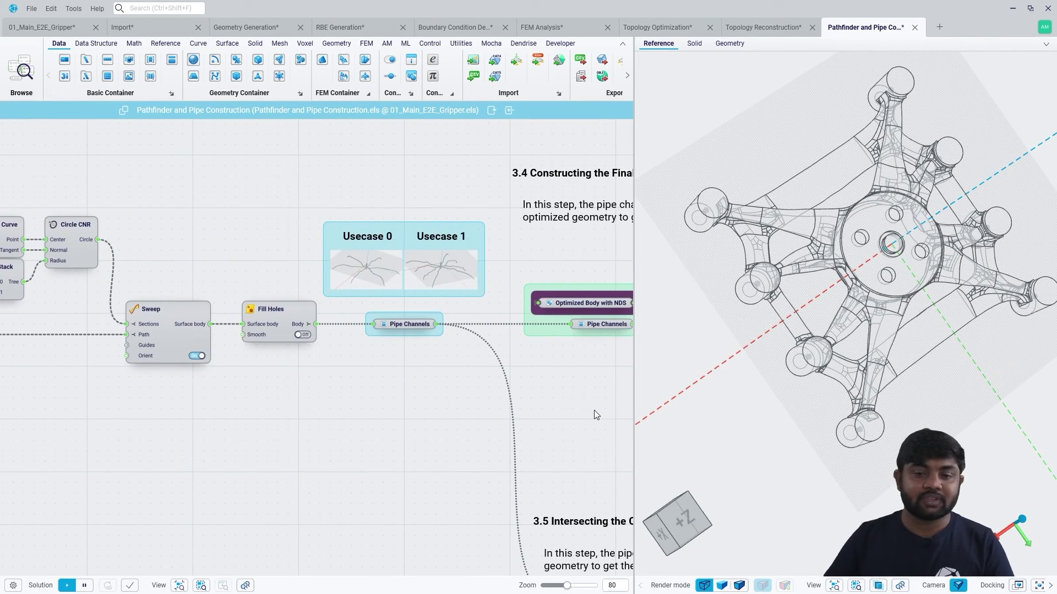
# Return to the 01_Main_E2E_Gripper file and preview the Color Geometry result of the gripper with its pipe channels
pyautogui.click(60, 29)
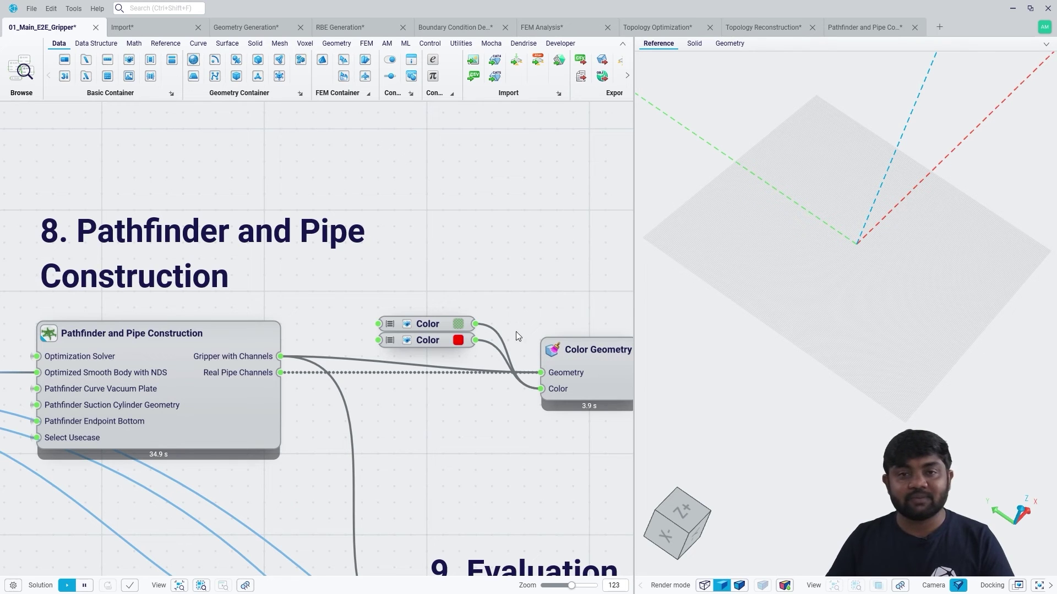
pyautogui.moveTo(504, 312); pyautogui.dragTo(498, 284, button='right')
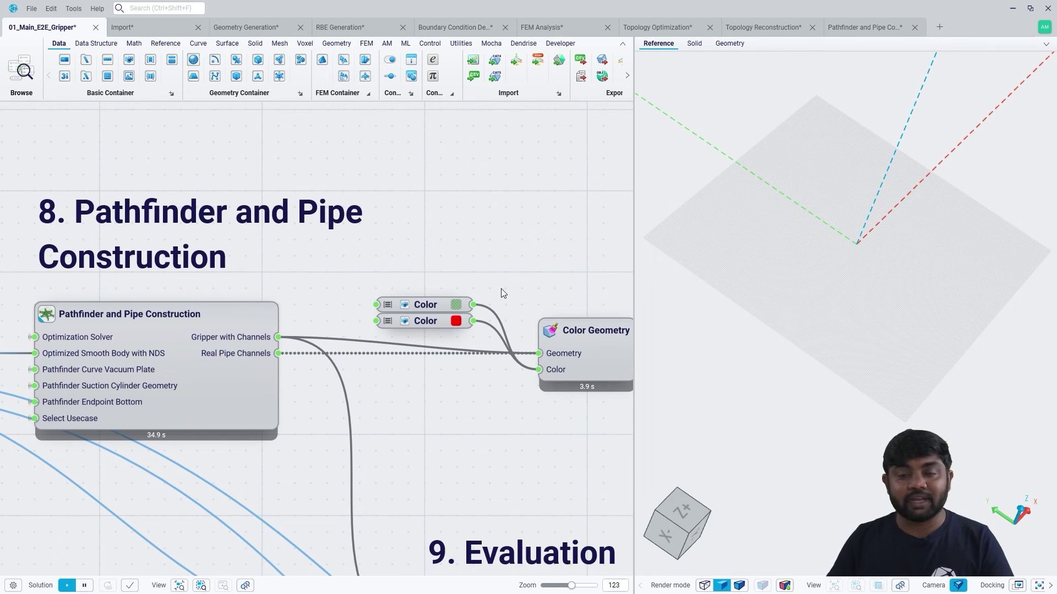
pyautogui.click(587, 356)
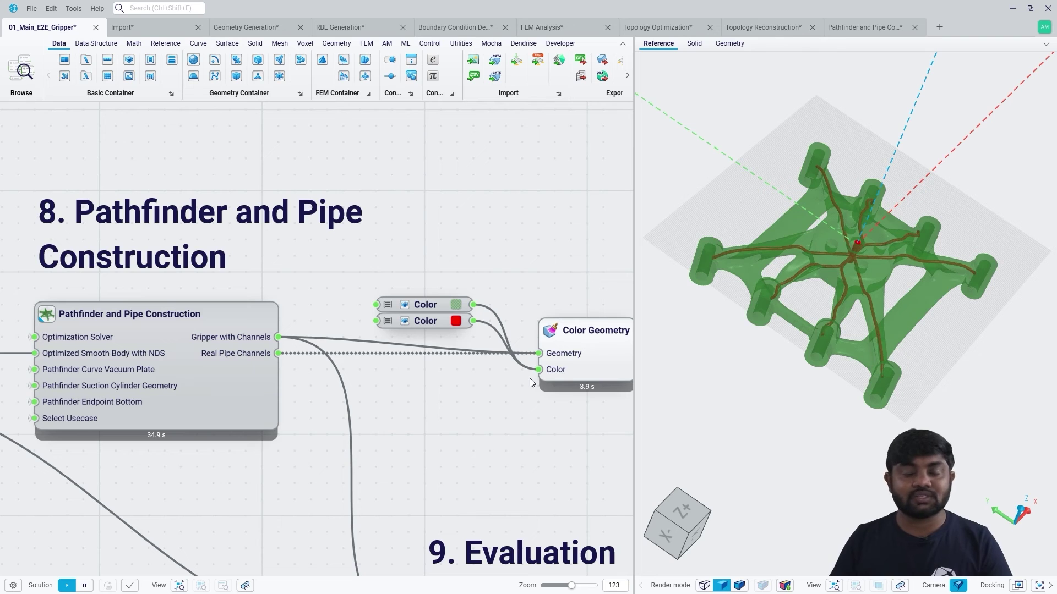
# Open the Evaluation component from section 9 and go to its Production Costs section
pyautogui.moveTo(491, 494); pyautogui.dragTo(322, 182, button='right')
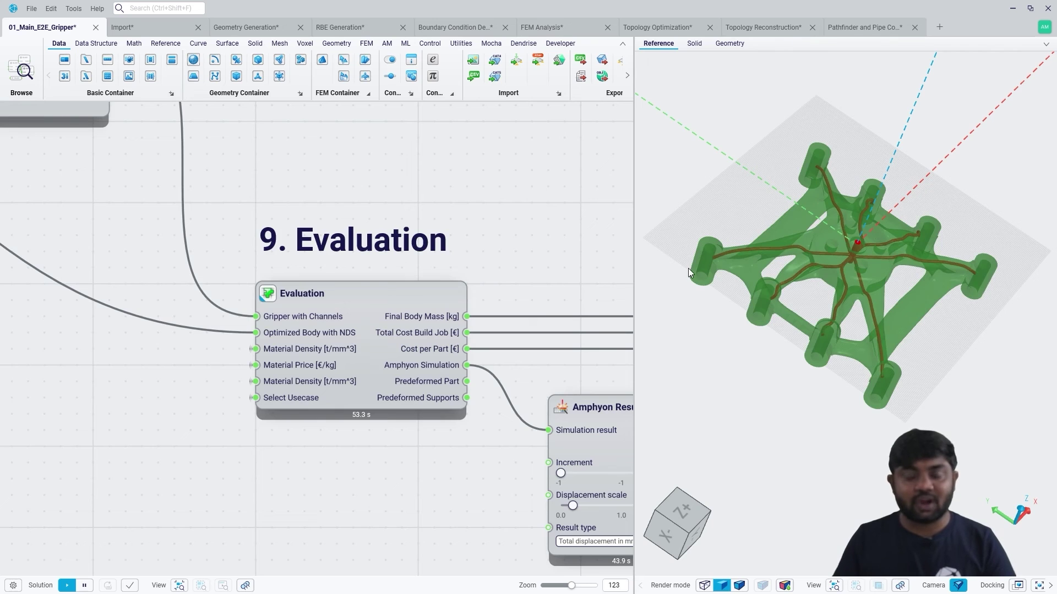
pyautogui.doubleClick(330, 308)
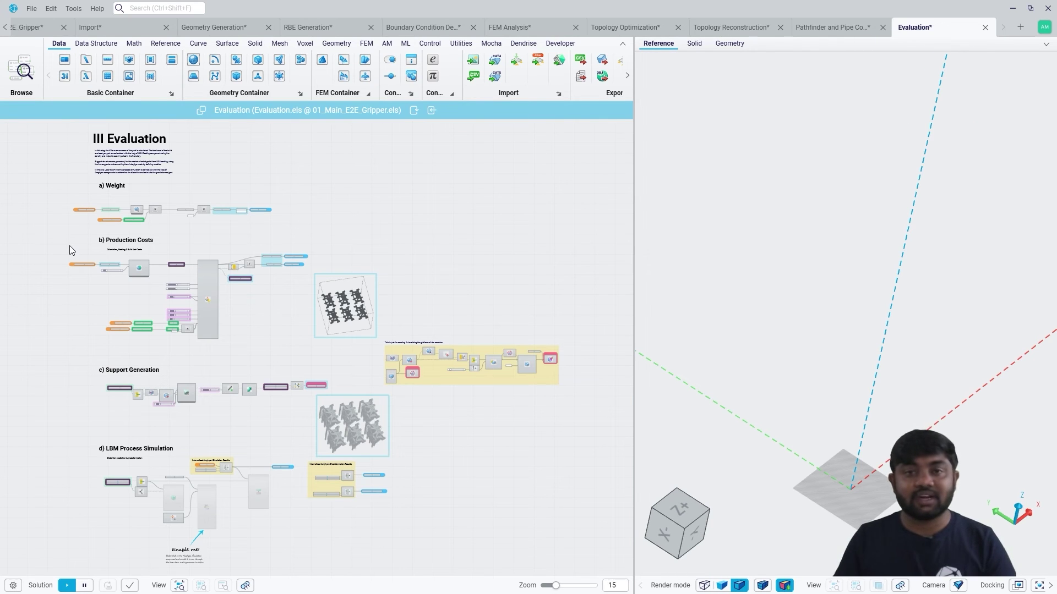
pyautogui.scroll(5, 81, 201)
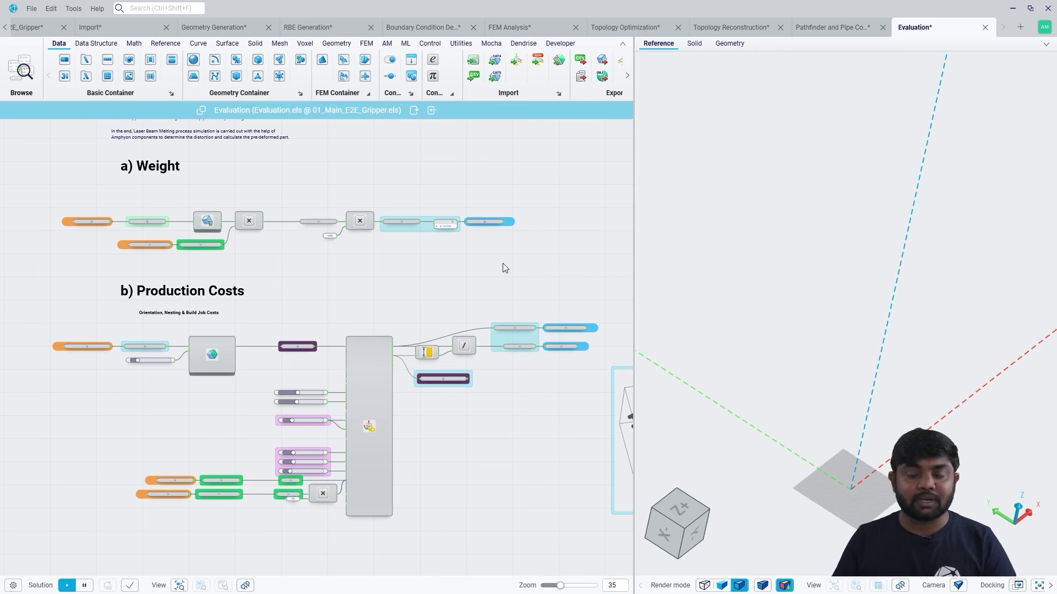
pyautogui.moveTo(392, 339); pyautogui.dragTo(371, 251, button='right')
pyautogui.scroll(3, 170, 299)
pyautogui.scroll(3, 169, 298)
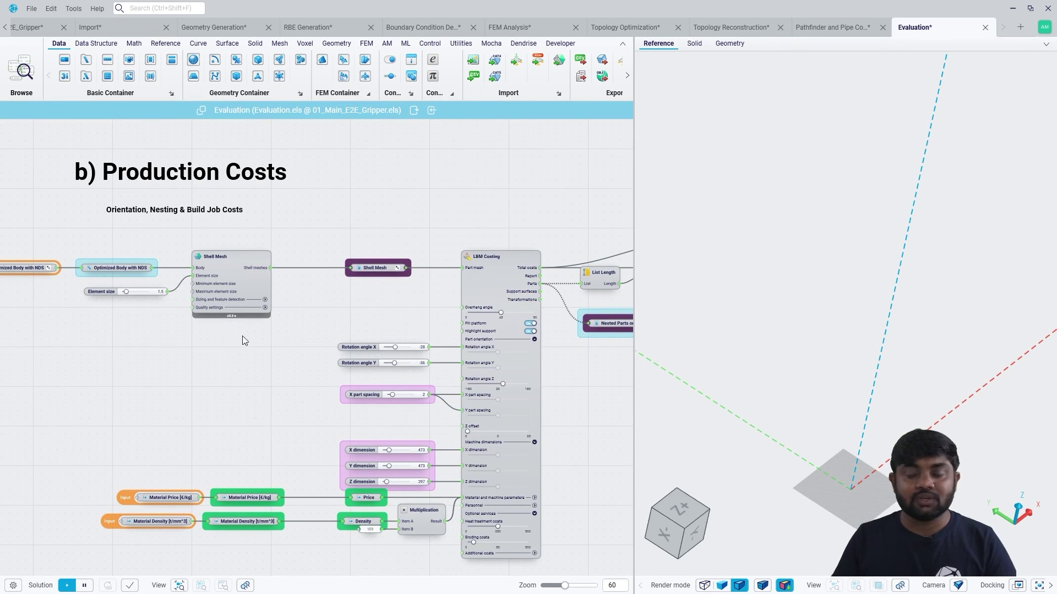
# Preview the LBM Costing component and examine its orientation, spacing, machine dimension and material inputs with the nested parts
pyautogui.click(485, 263)
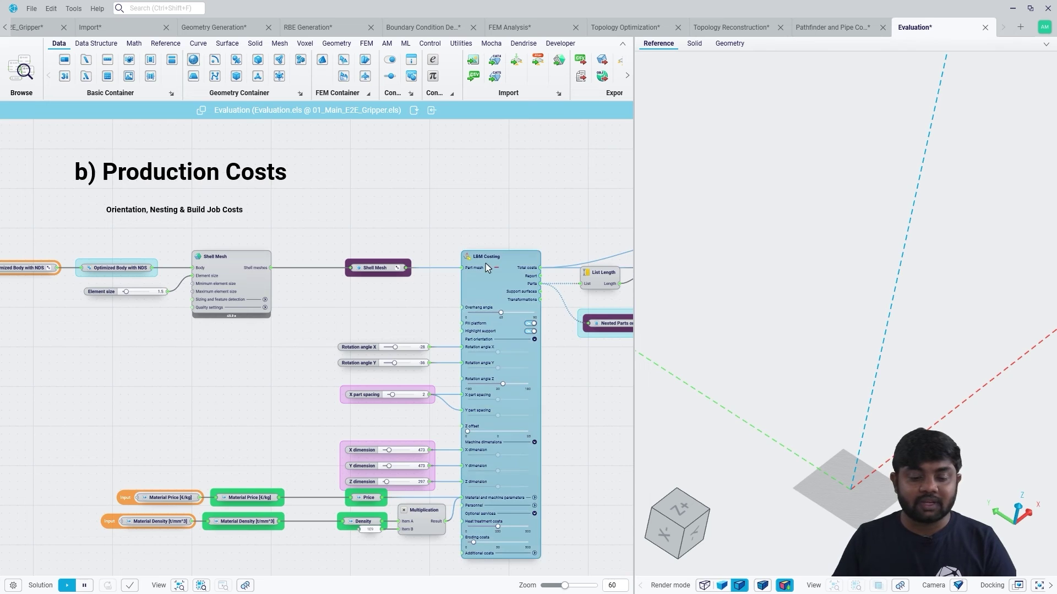
pyautogui.moveTo(343, 450); pyautogui.dragTo(343, 355, button='right')
pyautogui.scroll(2, 412, 457)
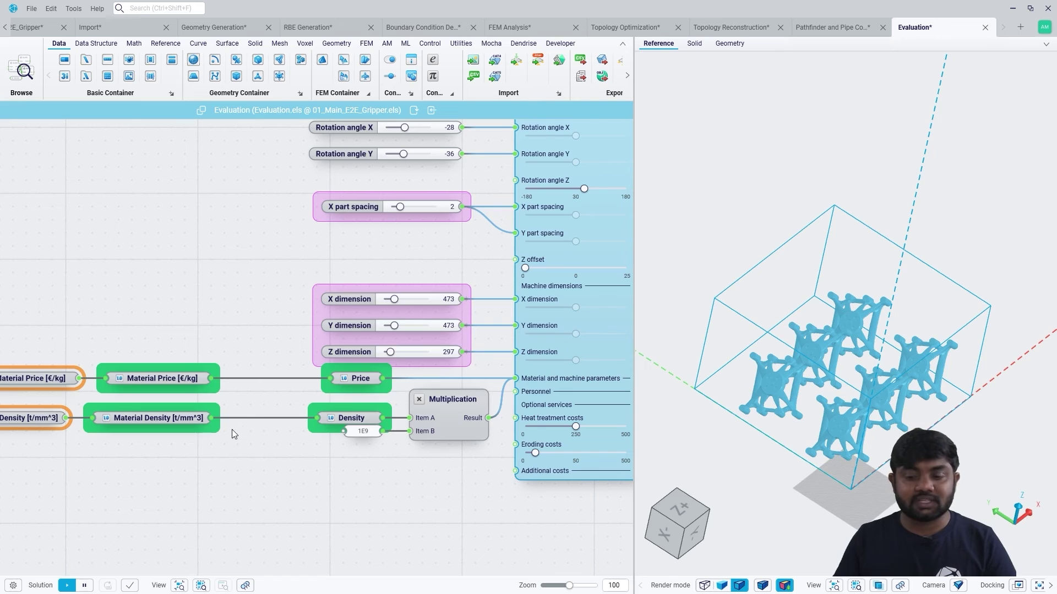
pyautogui.scroll(-2, 244, 418)
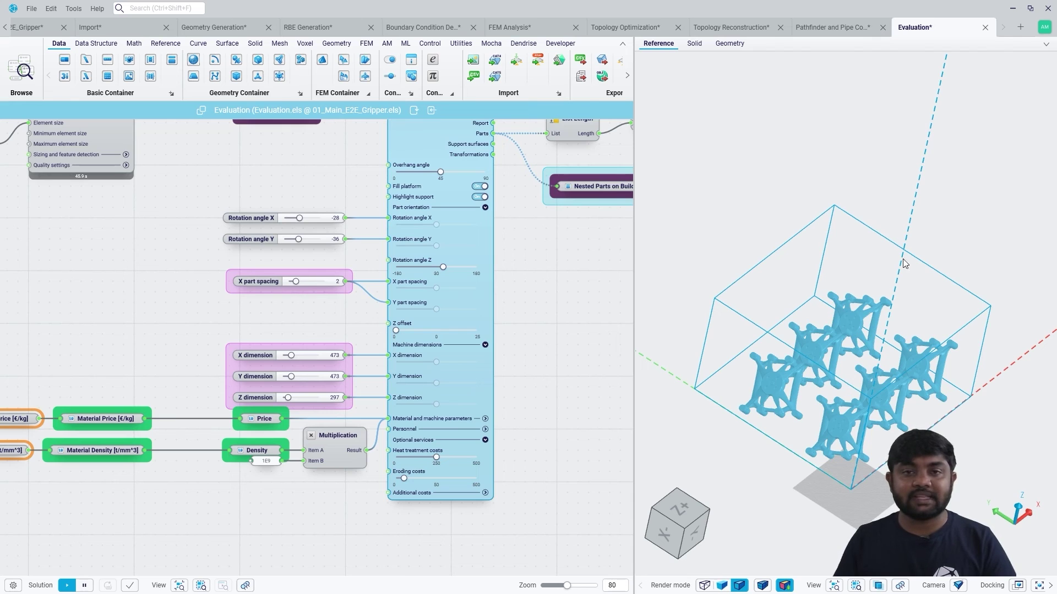
pyautogui.scroll(-2, 547, 321)
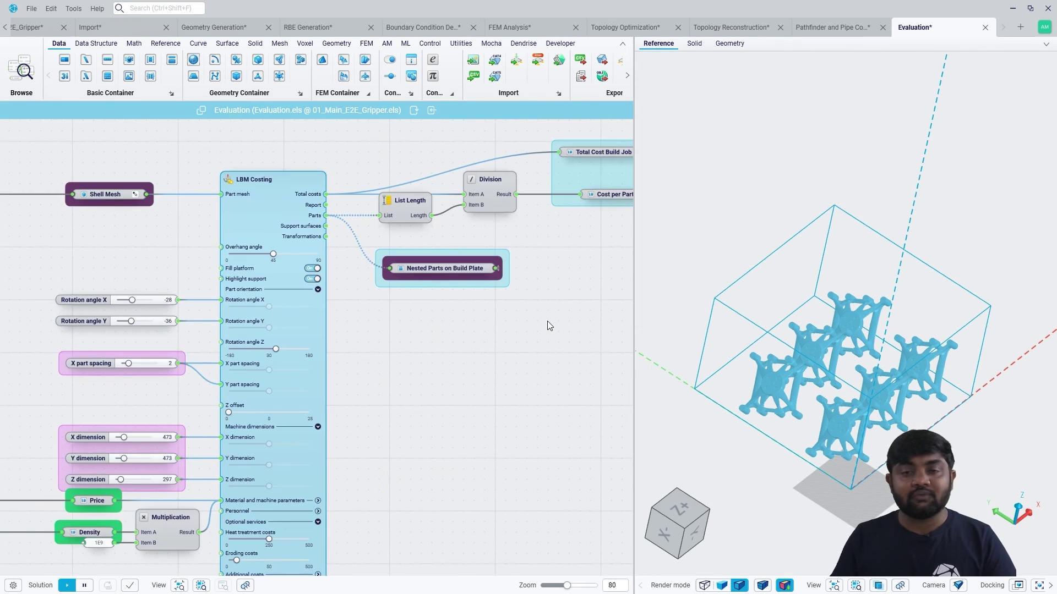
# Go to the end of the Support Generation chain and inspect Print Parts with Supports in the 3D view
pyautogui.scroll(-4, 547, 319)
pyautogui.moveTo(508, 383); pyautogui.dragTo(365, 233, button='right')
pyautogui.scroll(4, 452, 339)
pyautogui.click(550, 319)
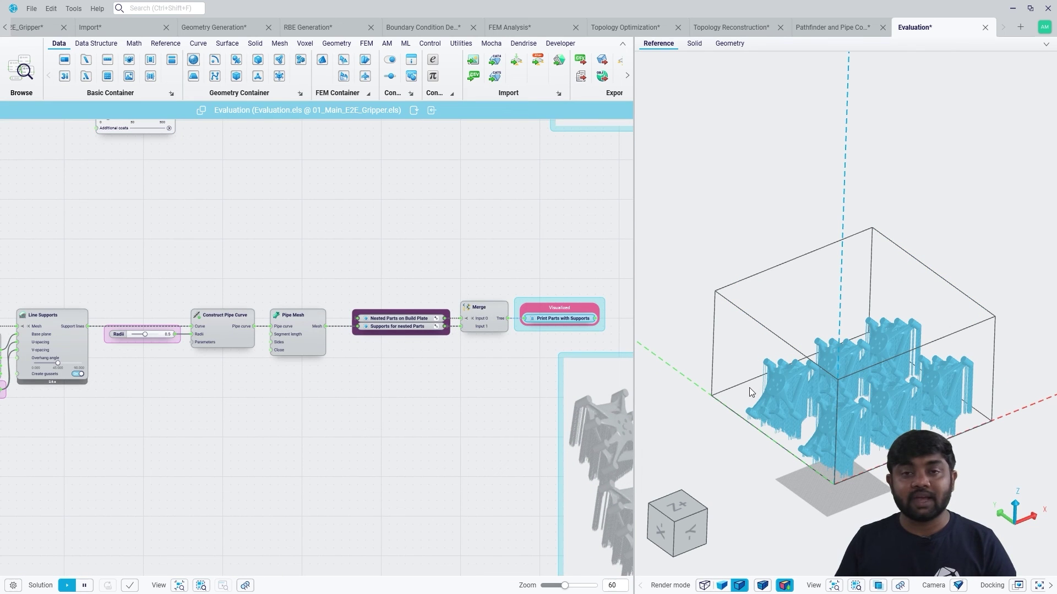
pyautogui.scroll(1, 842, 438)
pyautogui.scroll(2, 842, 438)
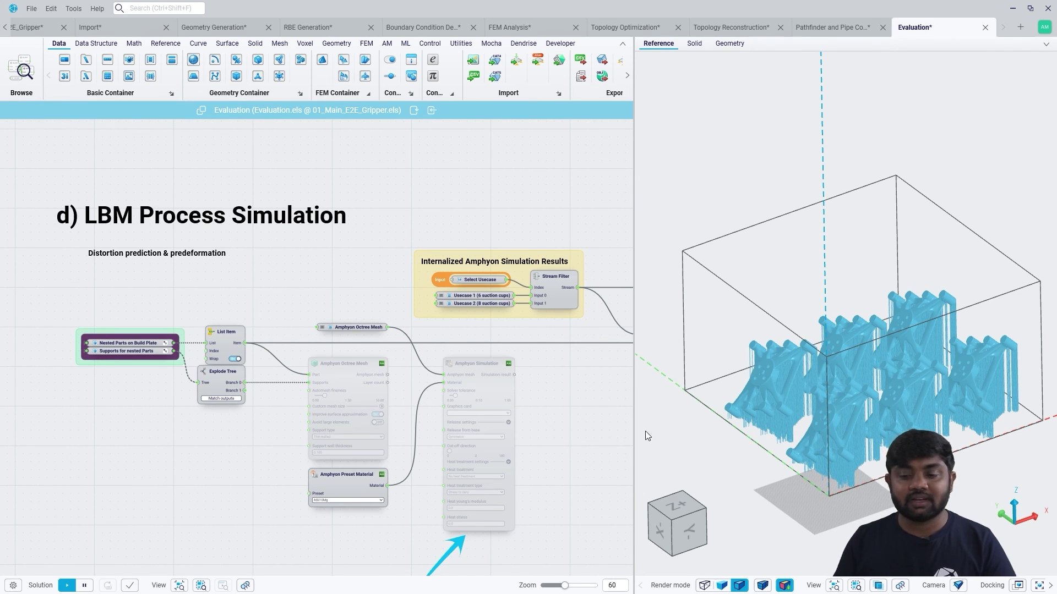
# Examine the LBM Process Simulation section and return to section 9 of the 01_Main_E2E_Gripper file
pyautogui.moveTo(529, 419); pyautogui.dragTo(487, 409, button='right')
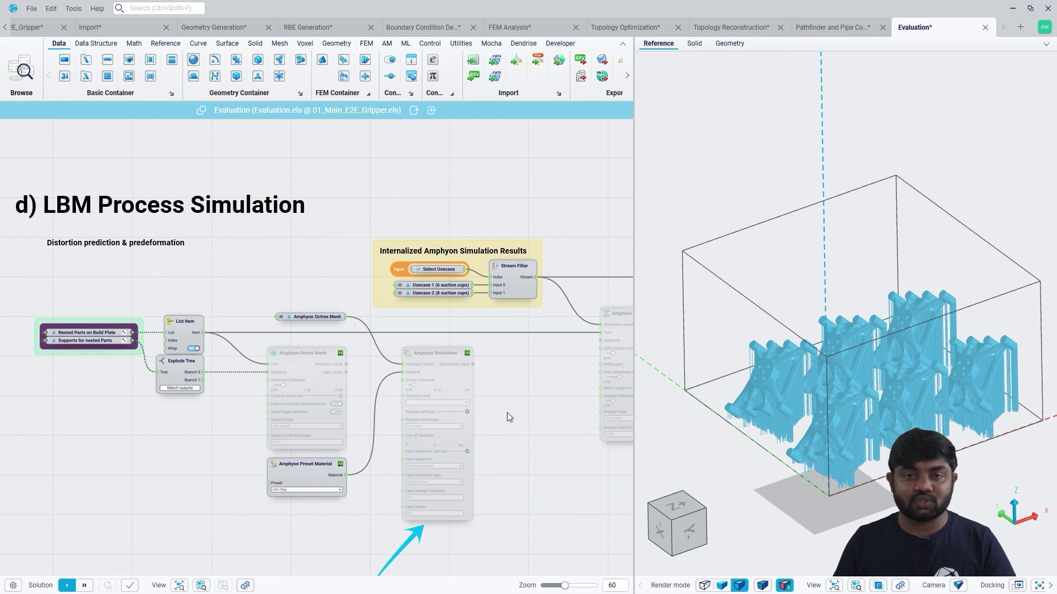
pyautogui.click(32, 27)
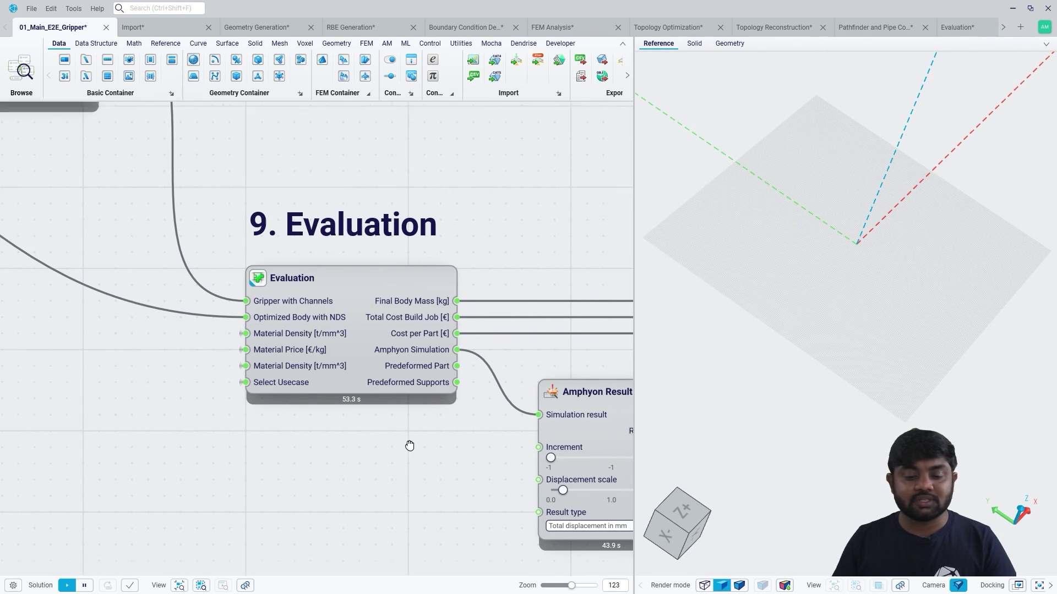
pyautogui.moveTo(409, 314)
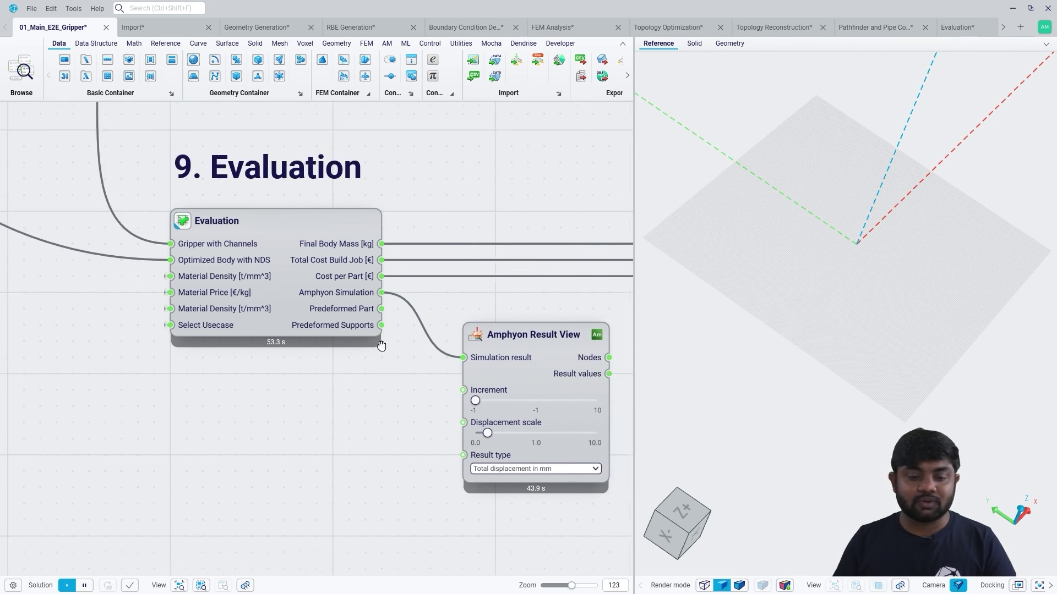
# Preview the Amphyon Result View and inspect the total displacement plot of the supported part from another angle
pyautogui.click(454, 331)
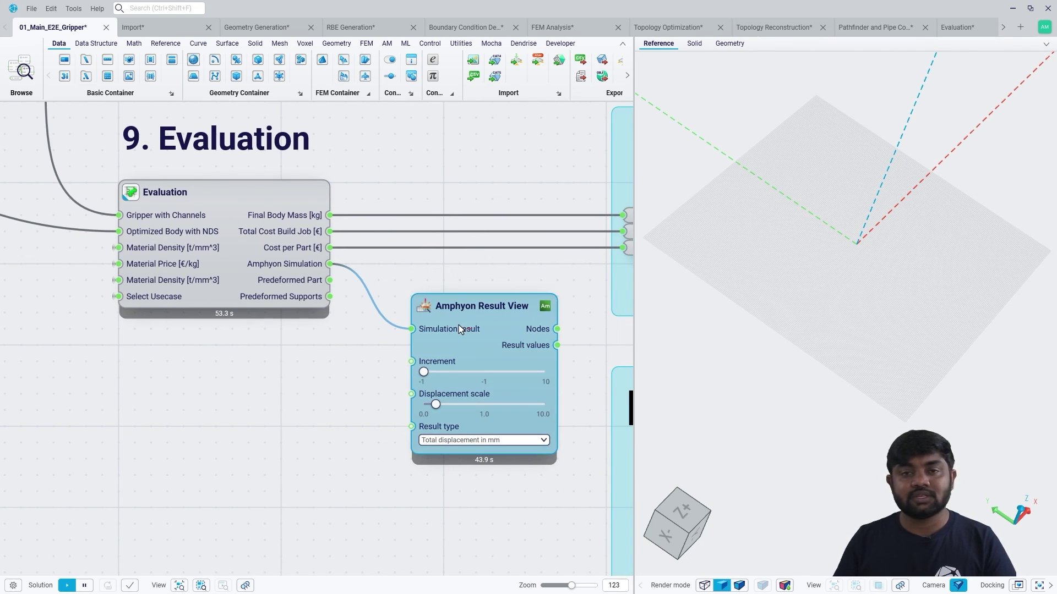
pyautogui.moveTo(458, 324)
pyautogui.click(791, 349)
pyautogui.scroll(-3, 825, 380)
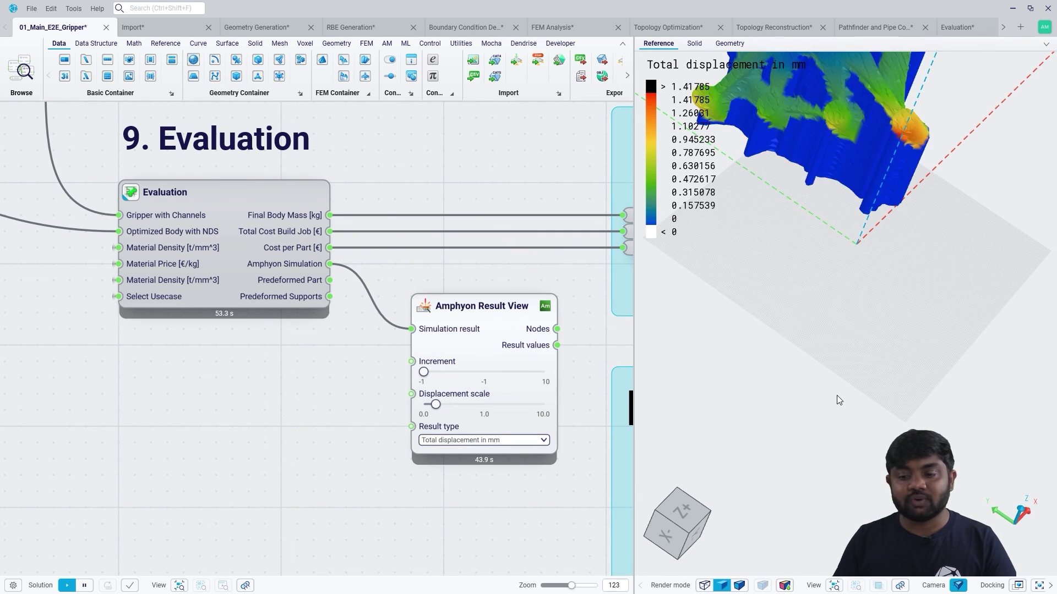
pyautogui.moveTo(824, 218)
pyautogui.mouseDown(button='middle')
pyautogui.moveTo(814, 199)
pyautogui.moveTo(746, 171)
pyautogui.moveTo(779, 185)
pyautogui.moveTo(781, 169)
pyautogui.moveTo(771, 169)
pyautogui.mouseUp(button='middle')
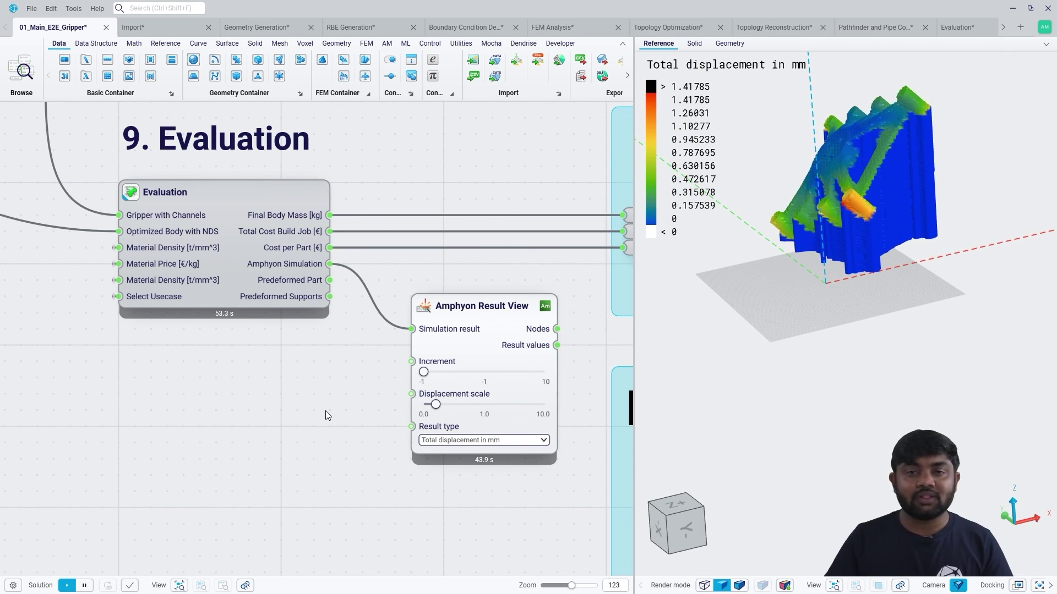
# Hide the Amphyon Result View preview and examine the KPIs and Design Export to PLM groups
pyautogui.click(447, 342)
pyautogui.scroll(-2, 378, 342)
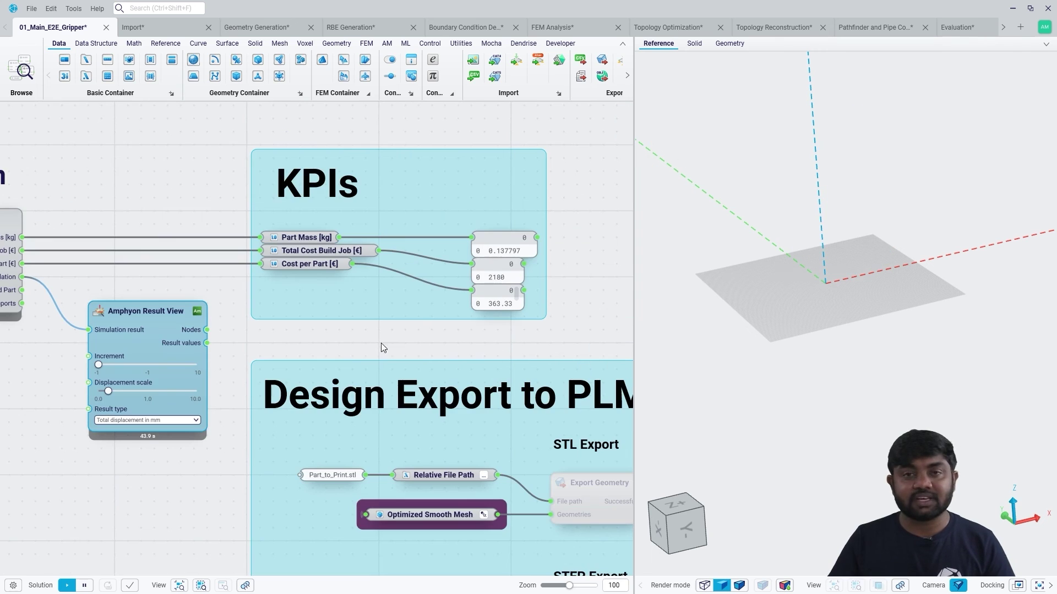
pyautogui.moveTo(438, 348); pyautogui.dragTo(374, 263, button='middle')
pyautogui.scroll(-4, 374, 263)
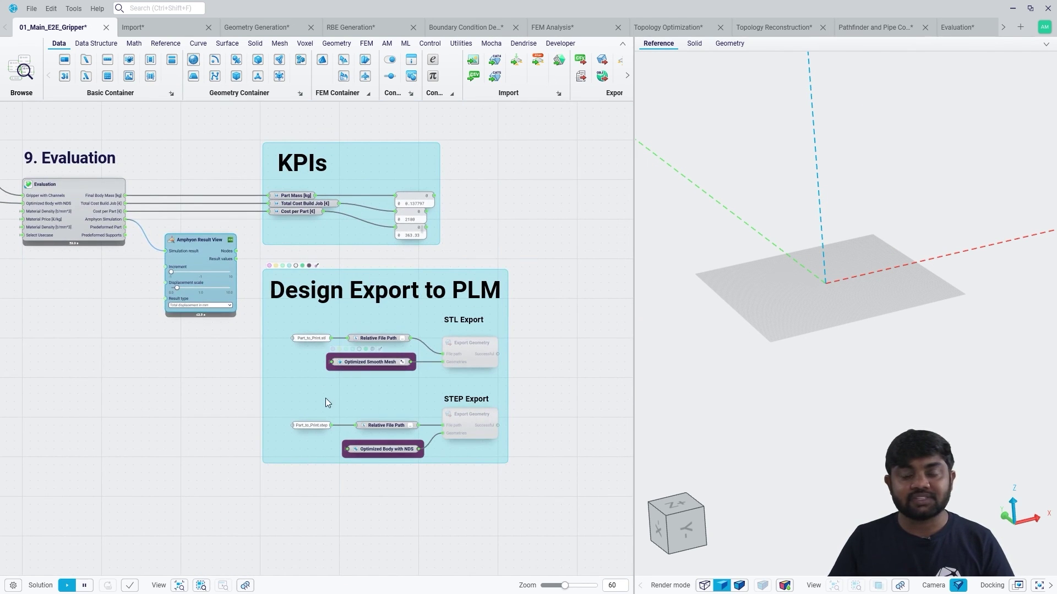
pyautogui.scroll(4, 368, 452)
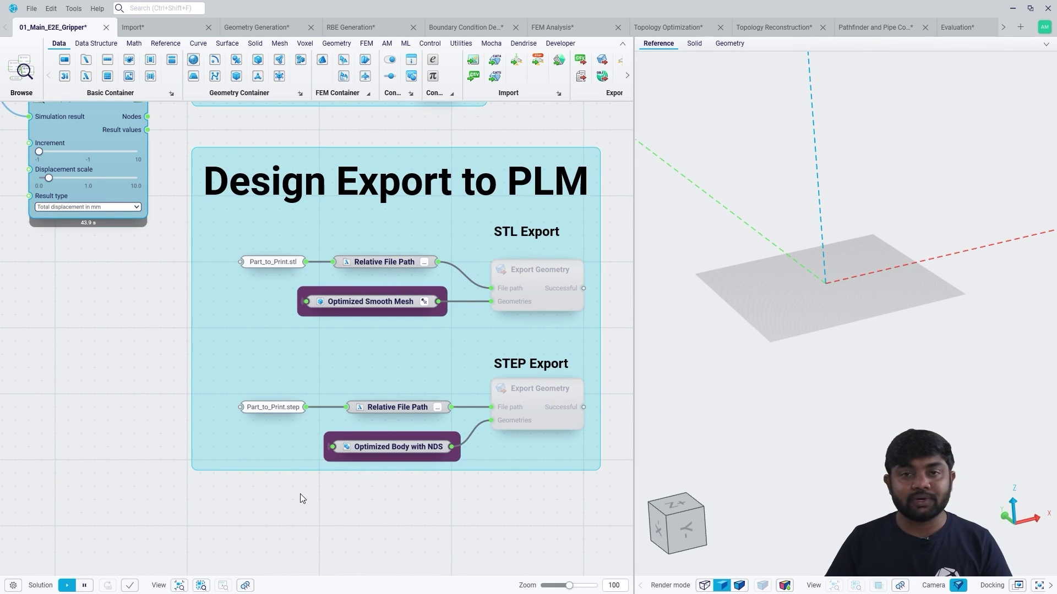